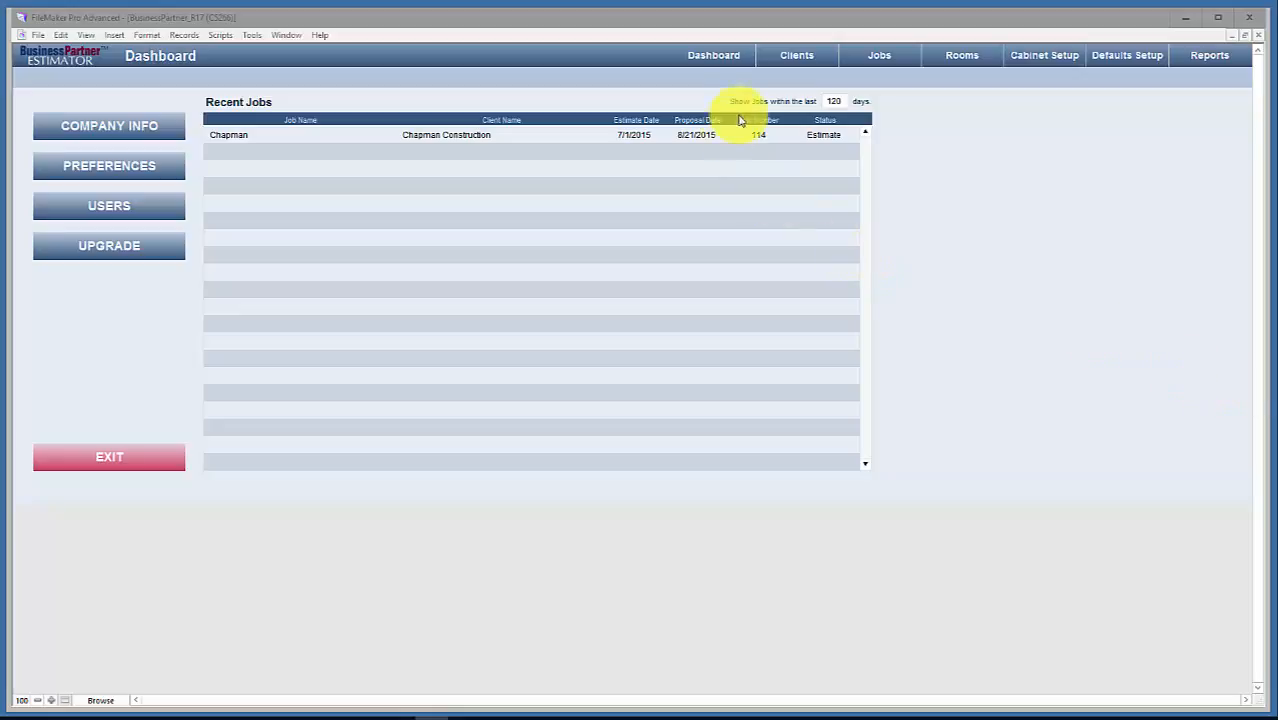
# Open the jobs list, search it for "bu", and clear the search.
pyautogui.click(874, 57)
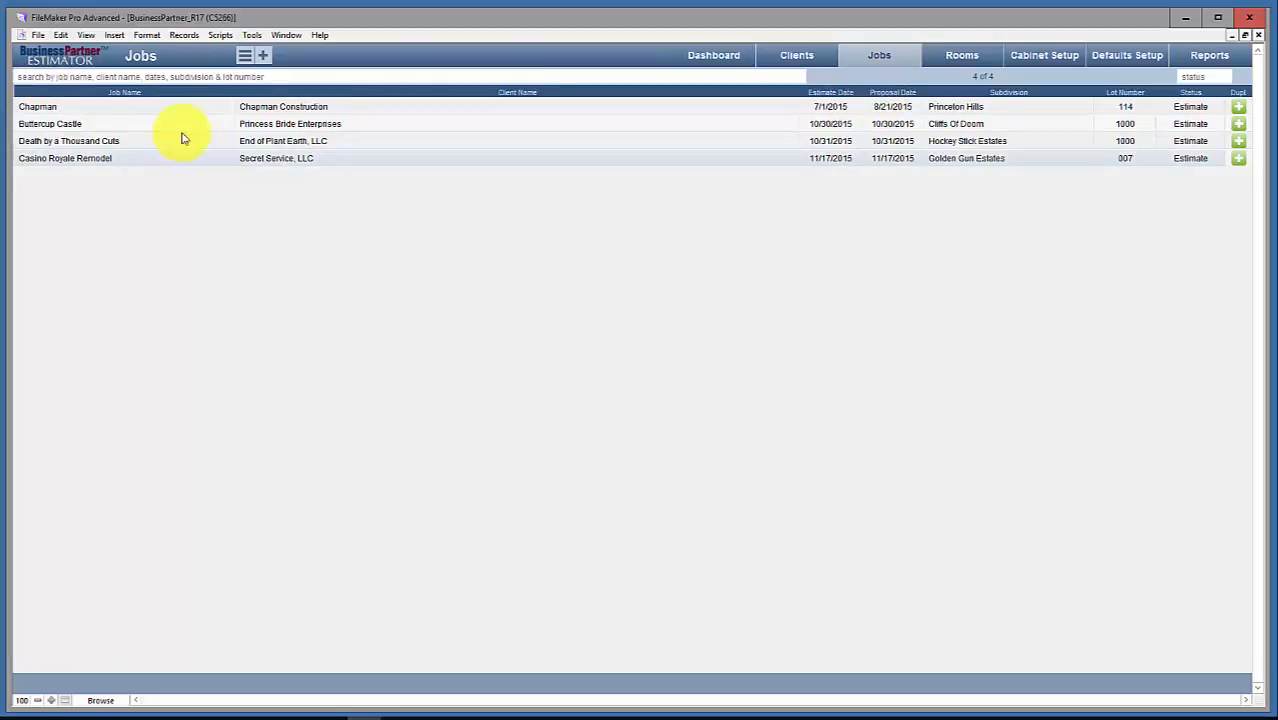
pyautogui.click(53, 82)
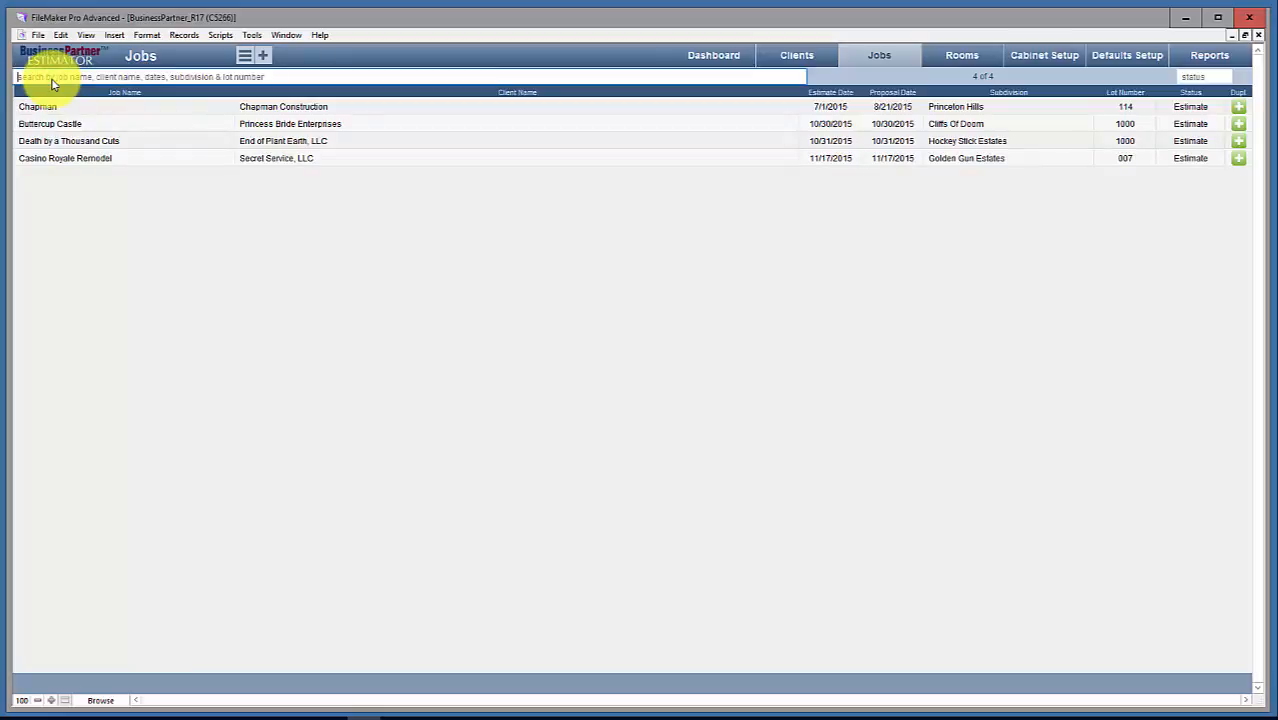
pyautogui.write('Bu')
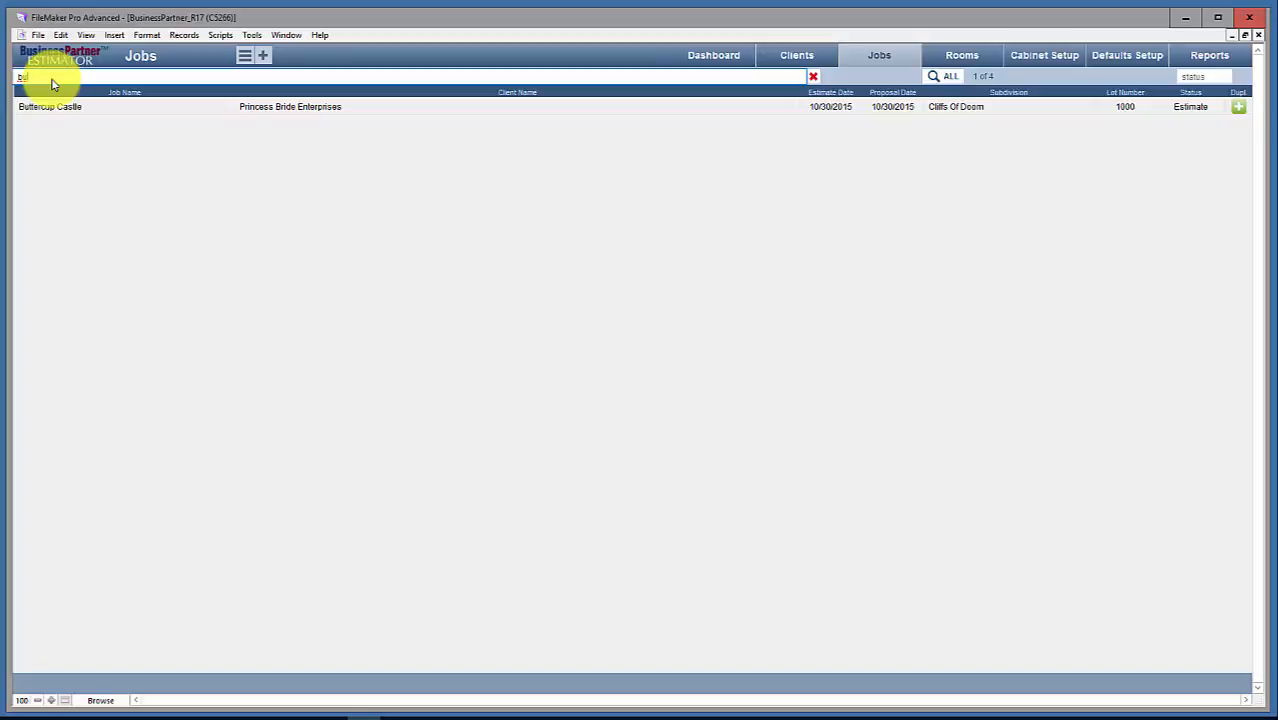
pyautogui.press('BackSpace')
pyautogui.press('BackSpace')
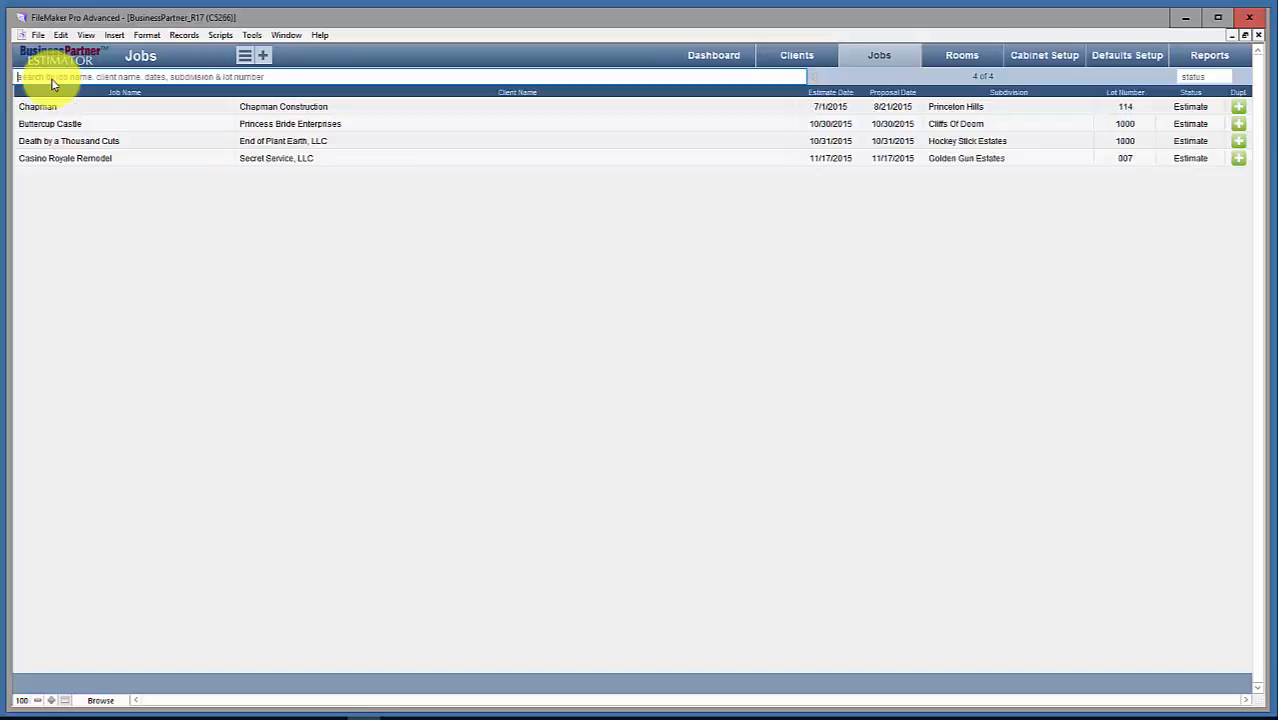
# Search the jobs list for "ch" and for "chap", and show all jobs again.
pyautogui.write('ch')
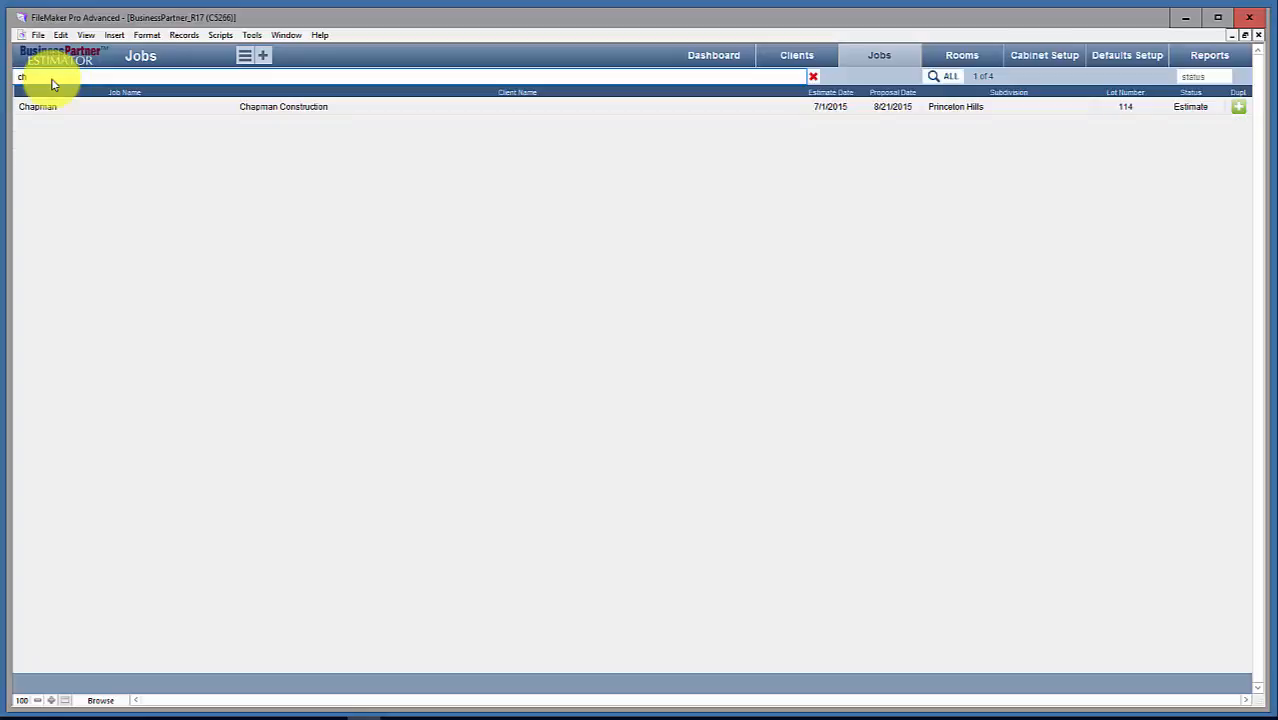
pyautogui.press('BackSpace')
pyautogui.press('BackSpace')
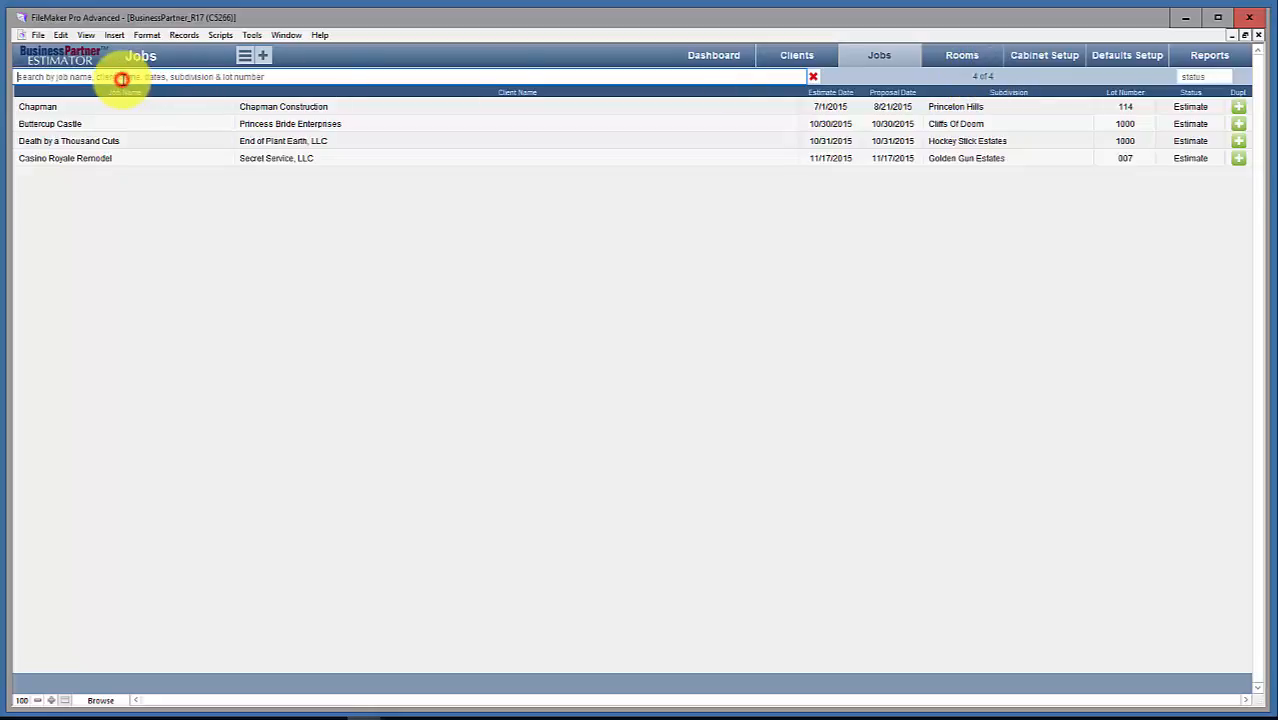
pyautogui.write('cha')
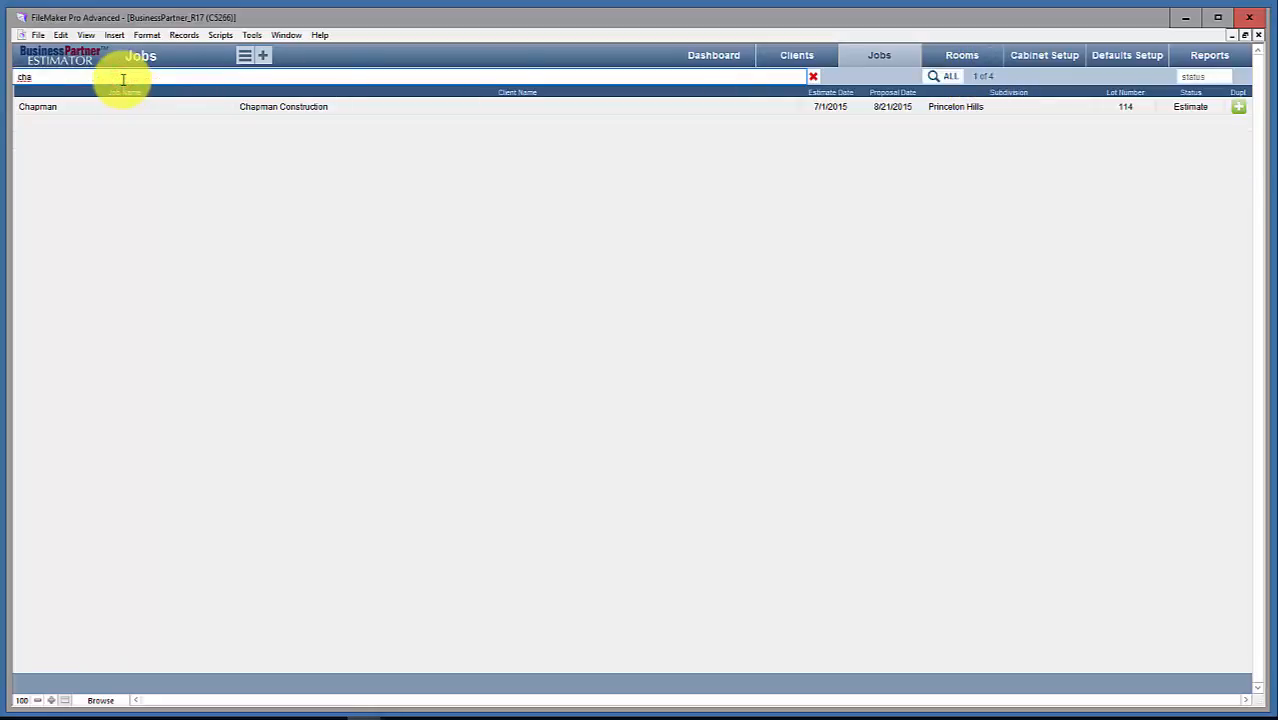
pyautogui.write('p')
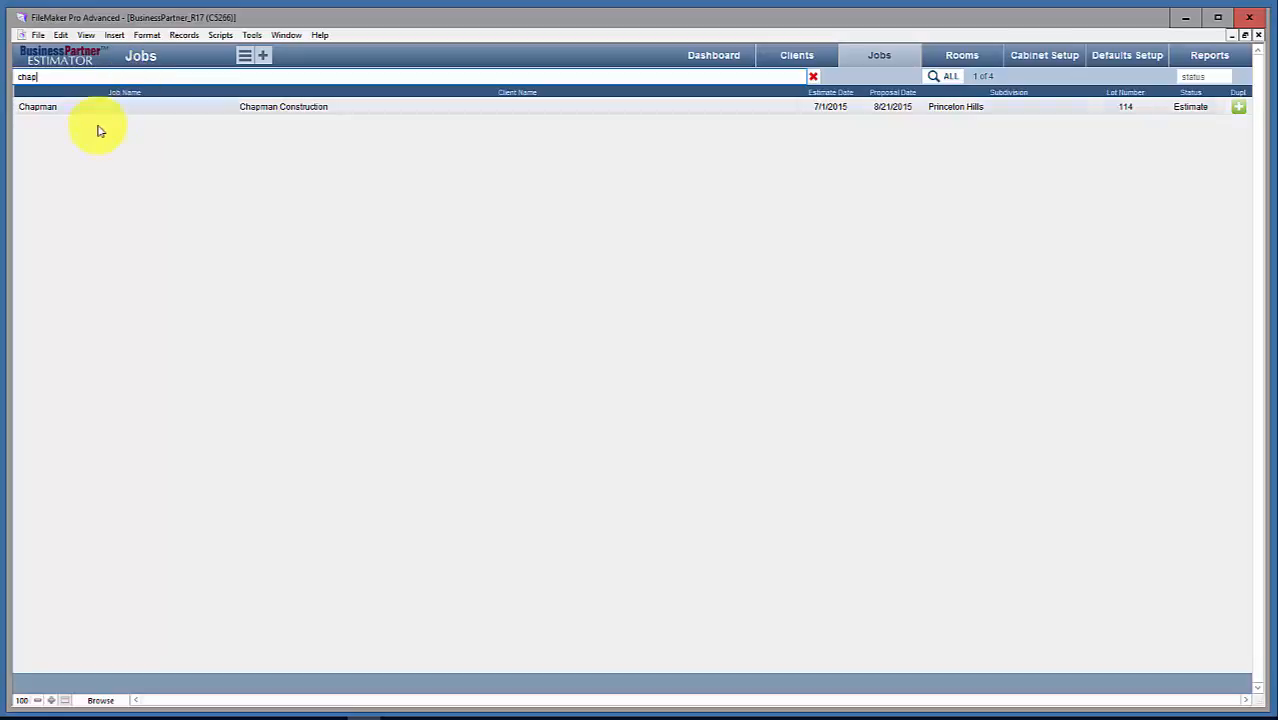
pyautogui.click(943, 80)
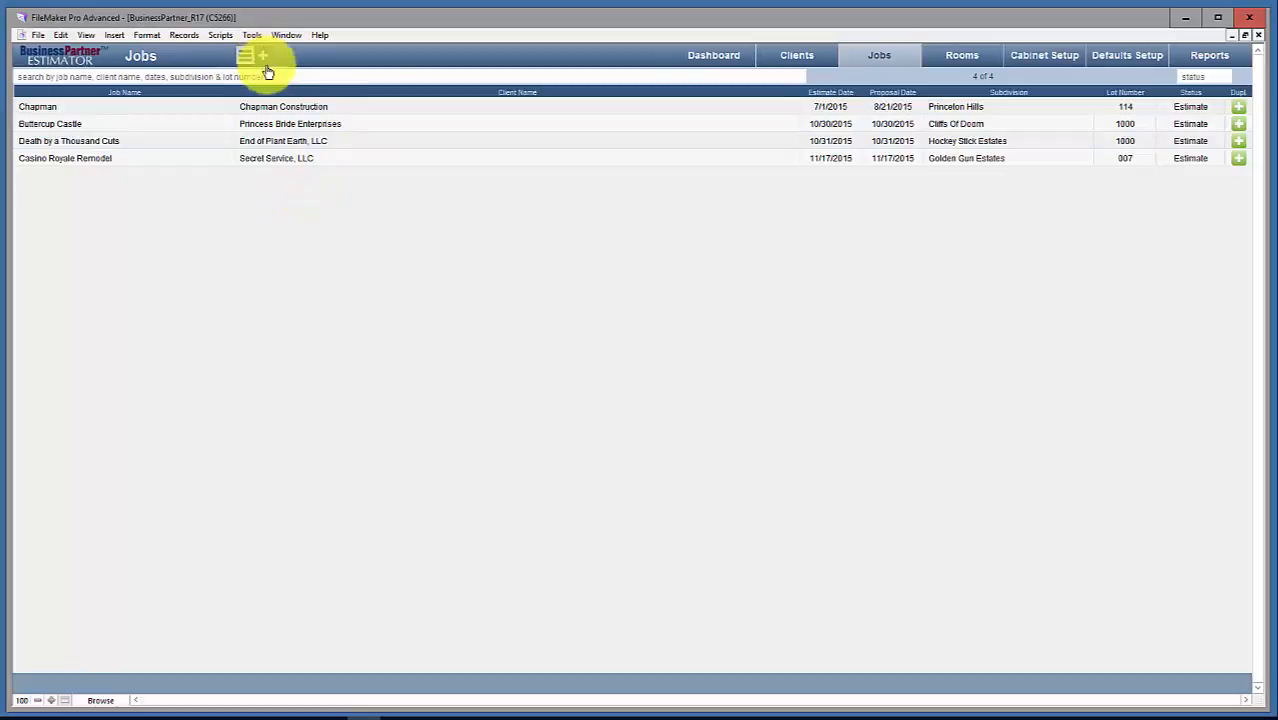
# Open the Chapman Construction job and set its status to Completed.
pyautogui.click(366, 114)
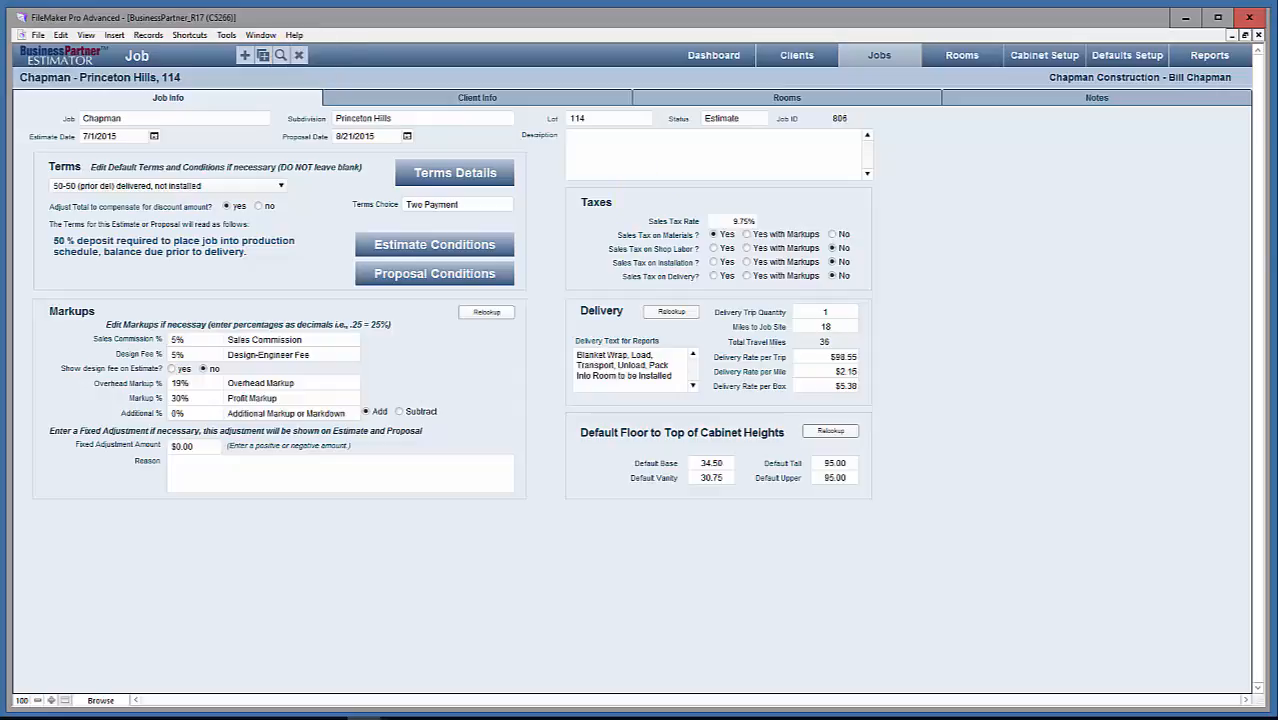
pyautogui.click(330, 718)
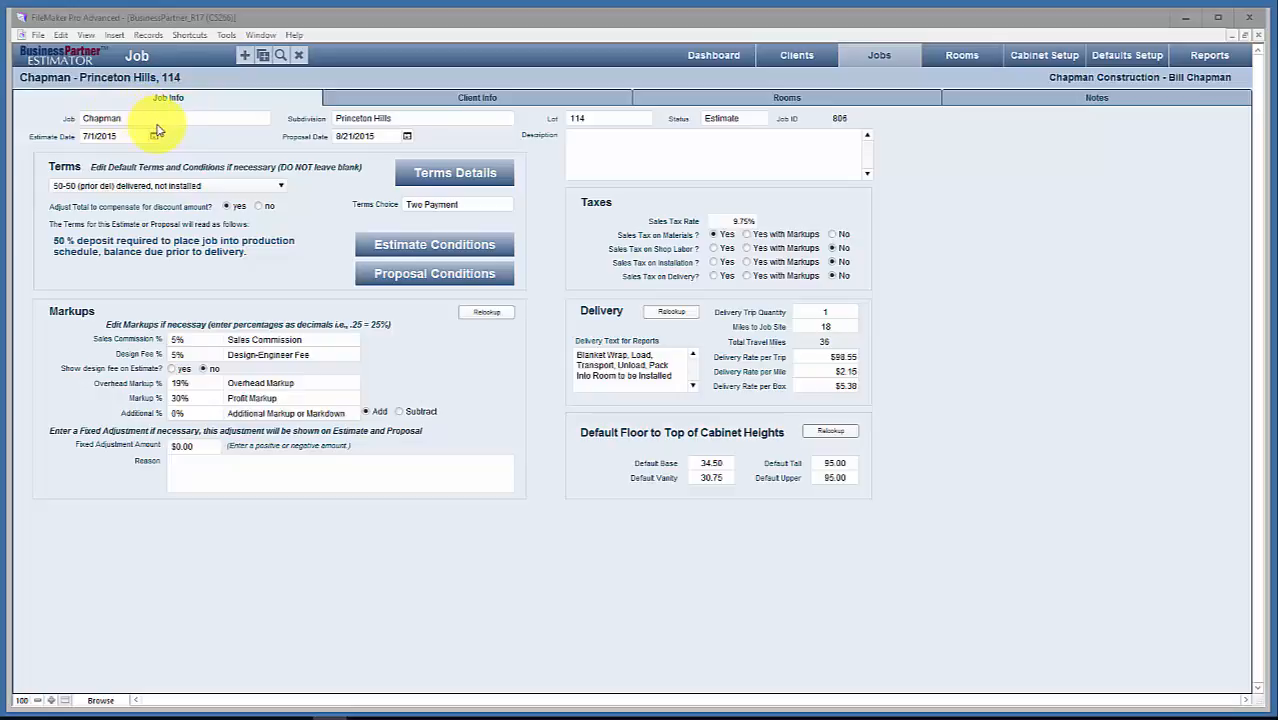
pyautogui.click(427, 122)
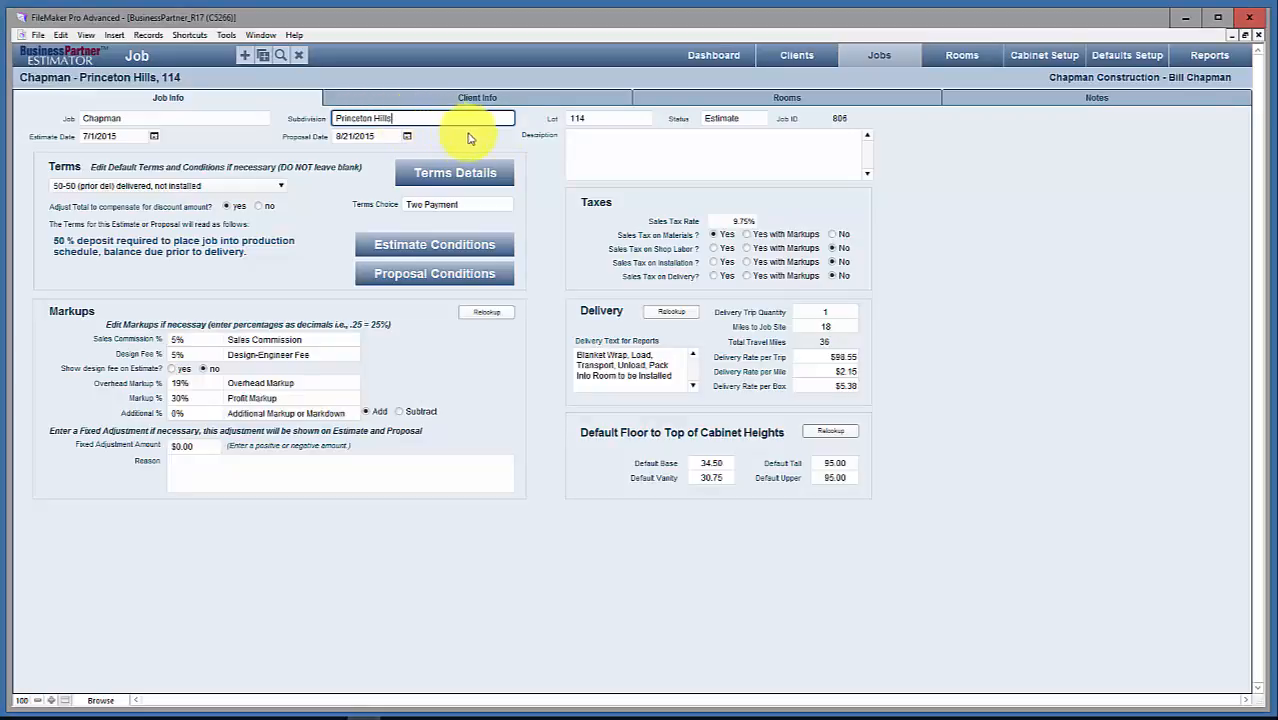
pyautogui.click(610, 121)
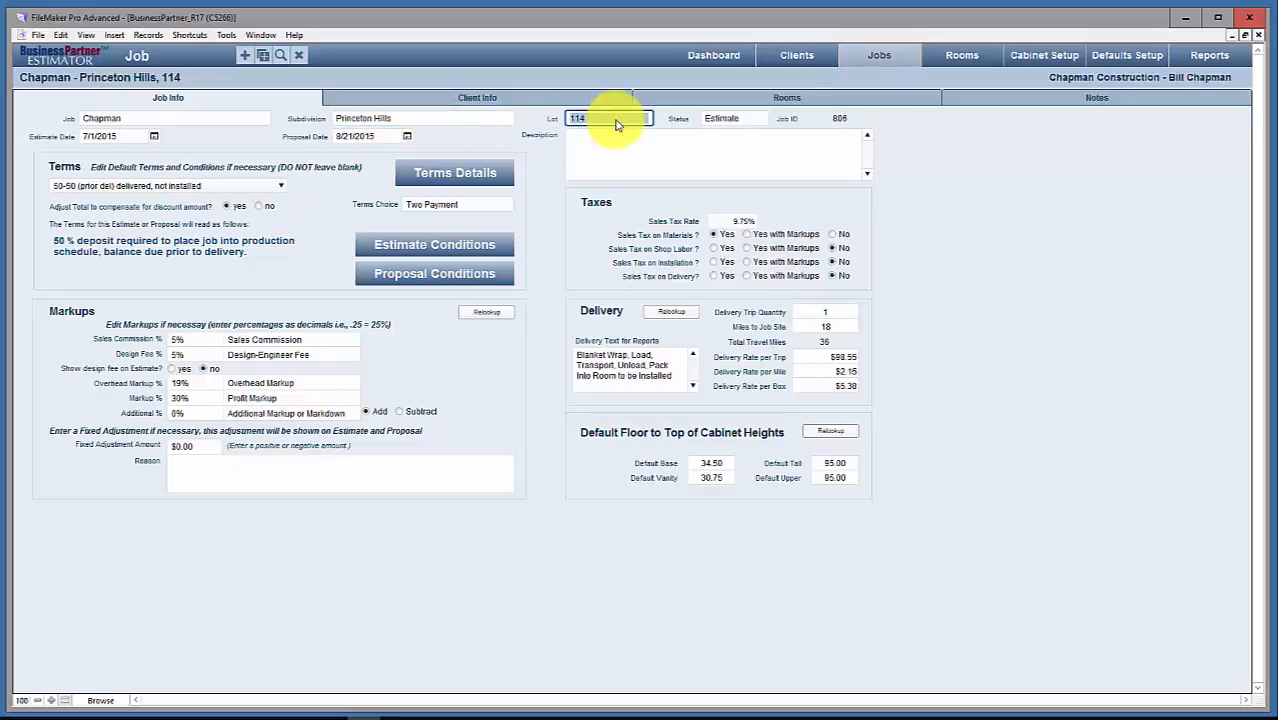
pyautogui.click(755, 120)
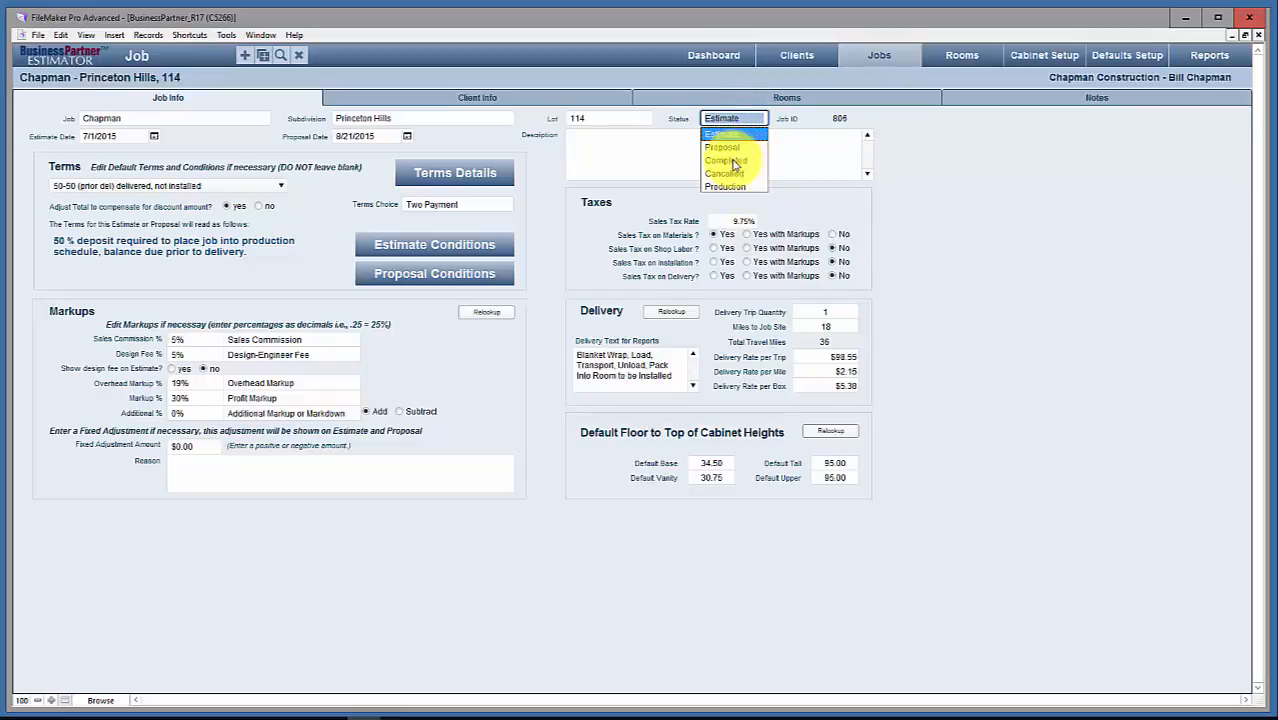
pyautogui.click(733, 162)
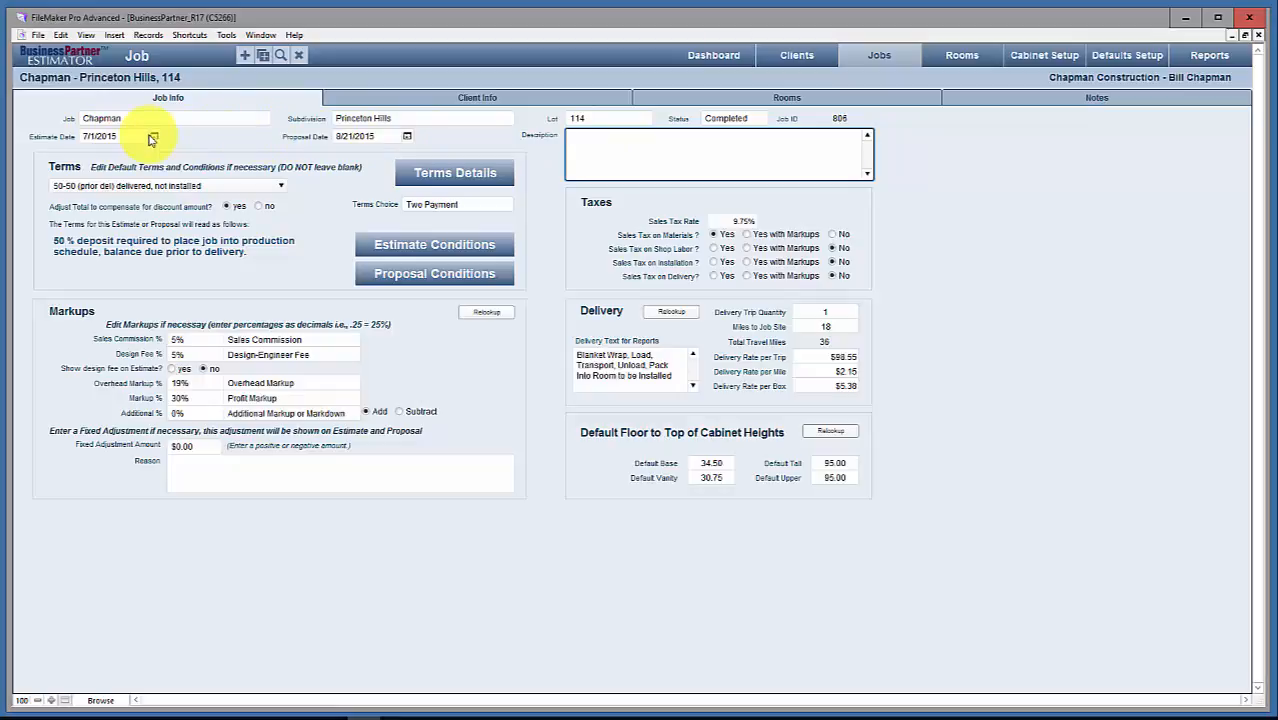
# Check the estimate date calendar and examine the job's Terms Details, including the optional custom terms text.
pyautogui.click(154, 136)
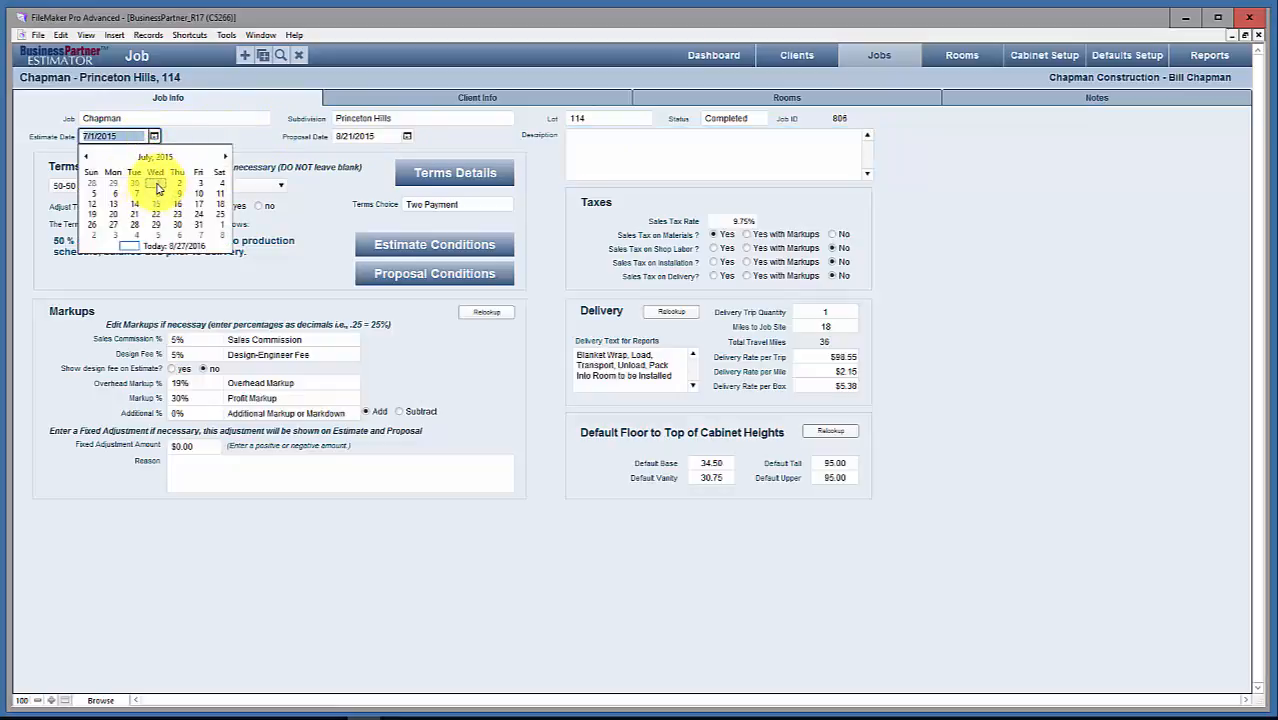
pyautogui.click(201, 135)
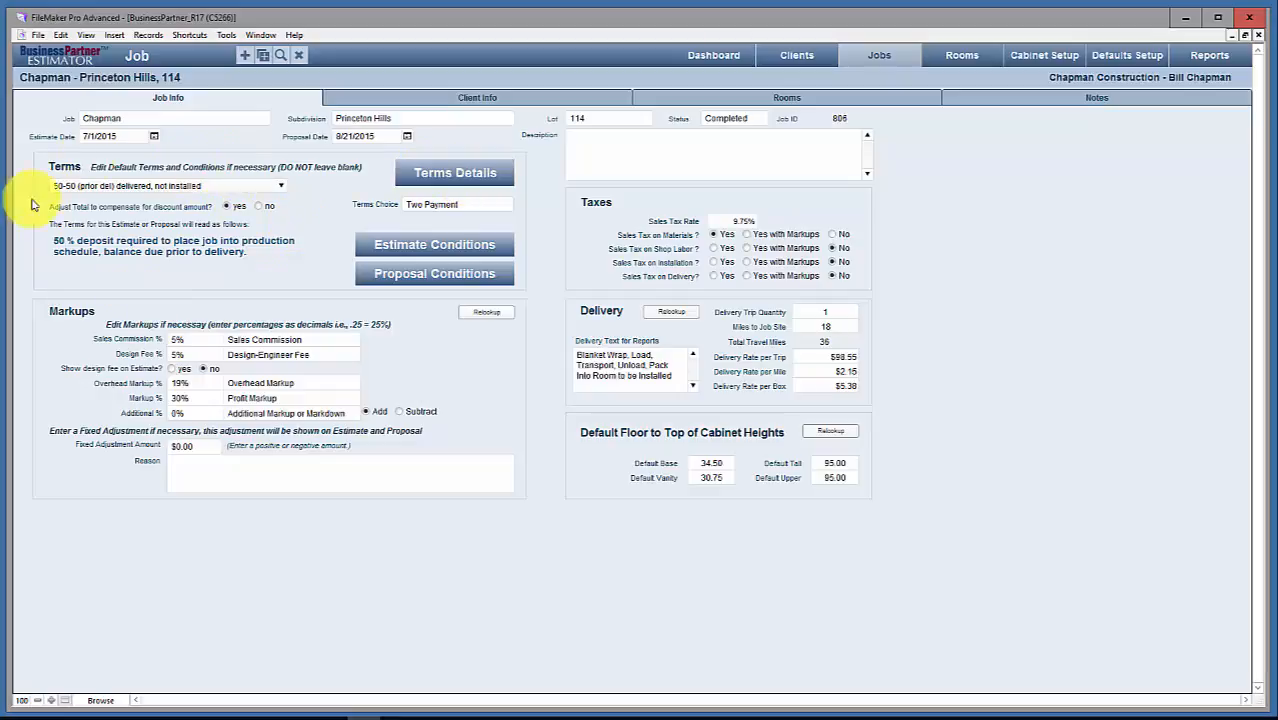
pyautogui.click(430, 176)
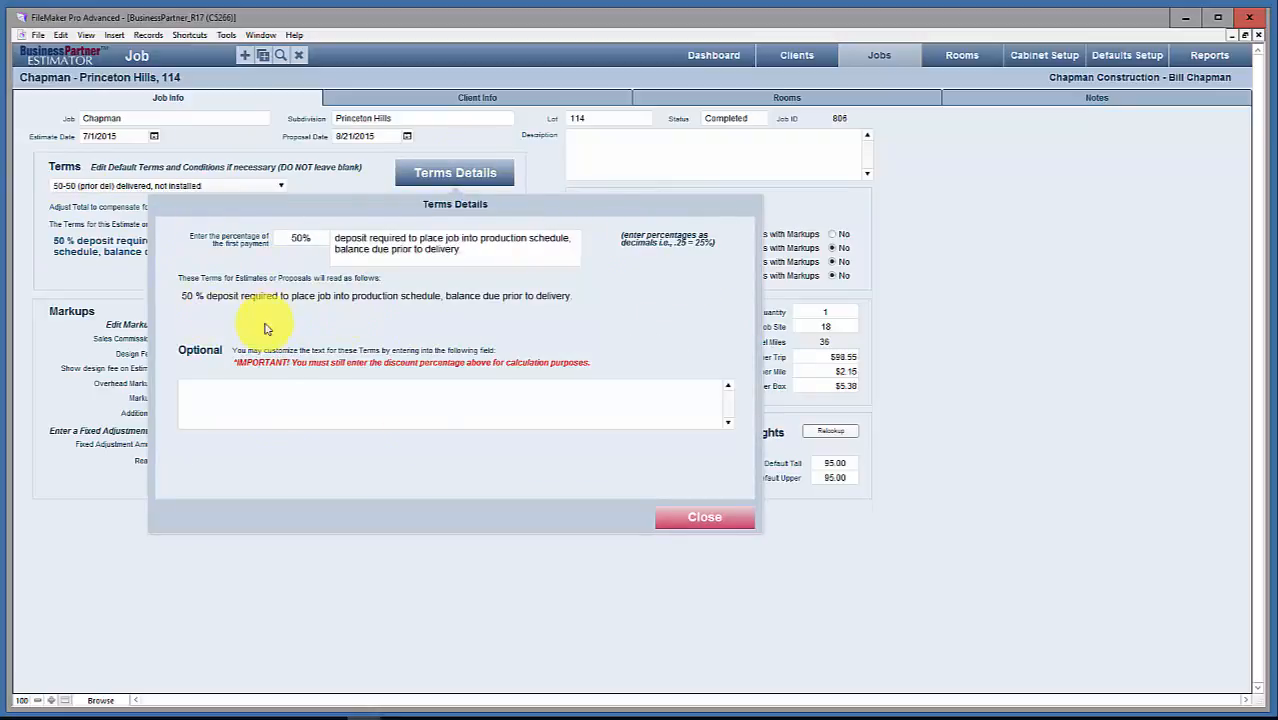
pyautogui.click(200, 396)
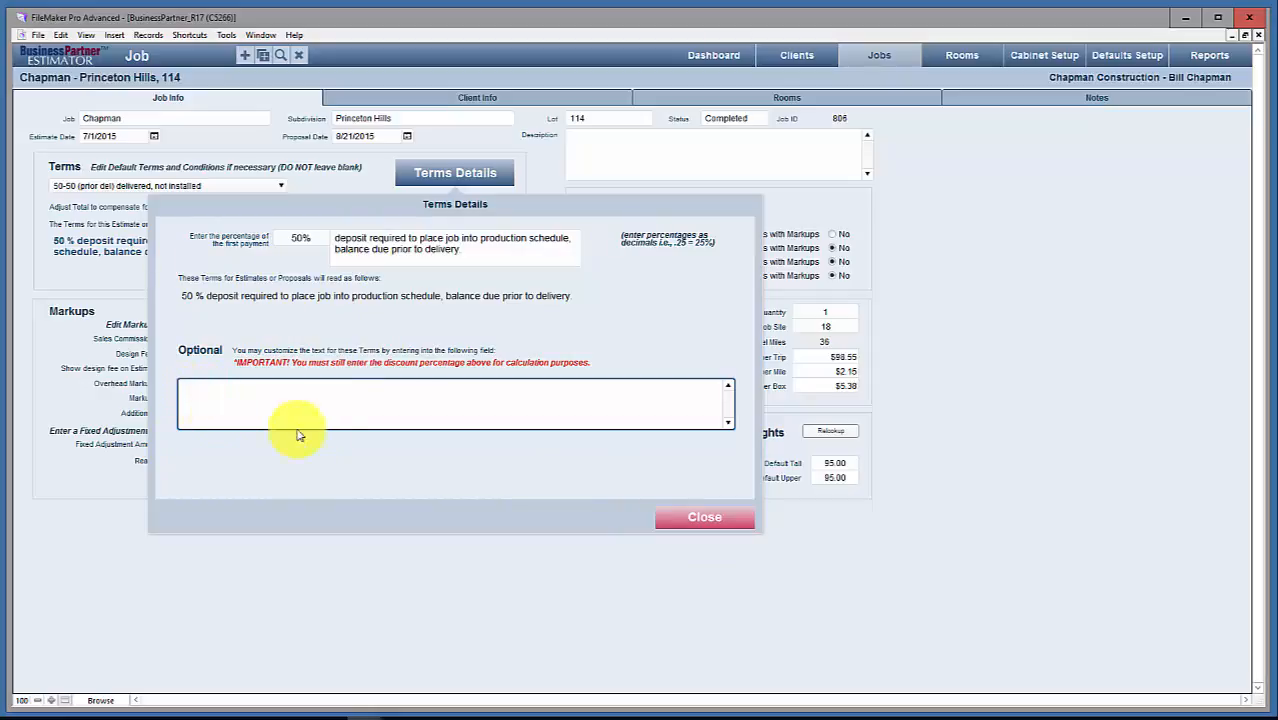
pyautogui.click(690, 517)
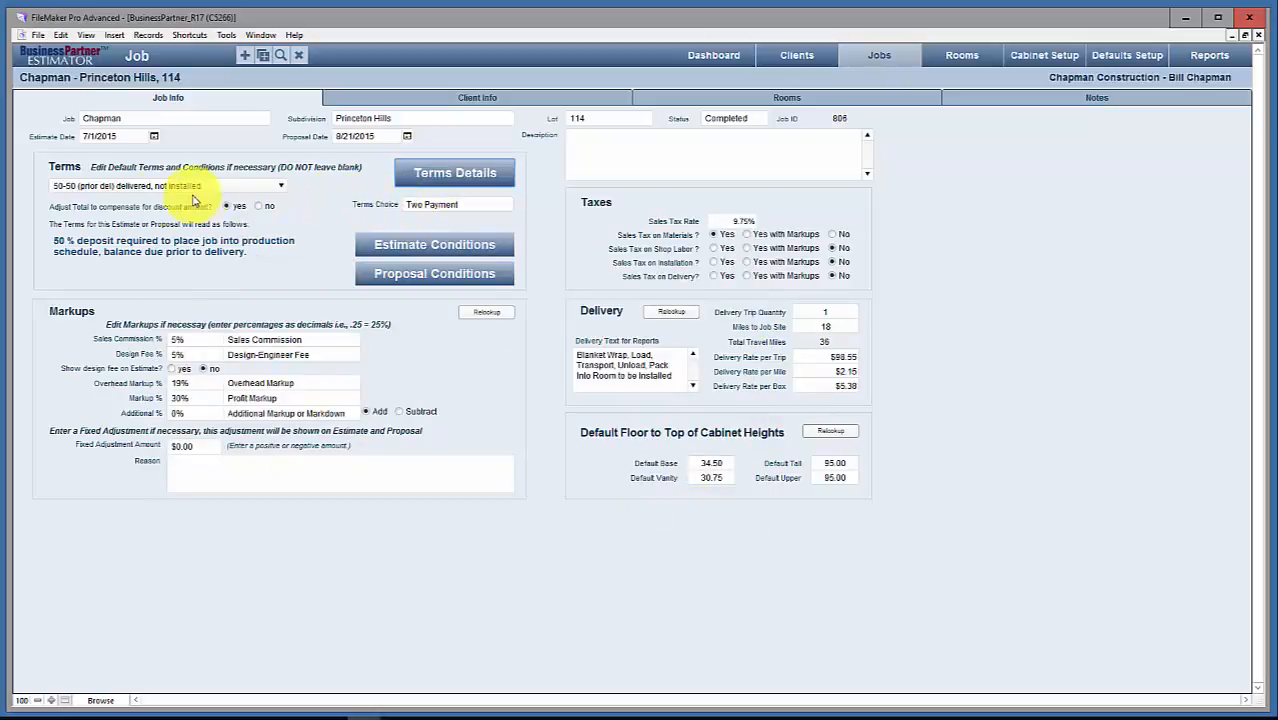
# Examine the job's editable Estimate Conditions and Proposal Conditions texts.
pyautogui.click(424, 248)
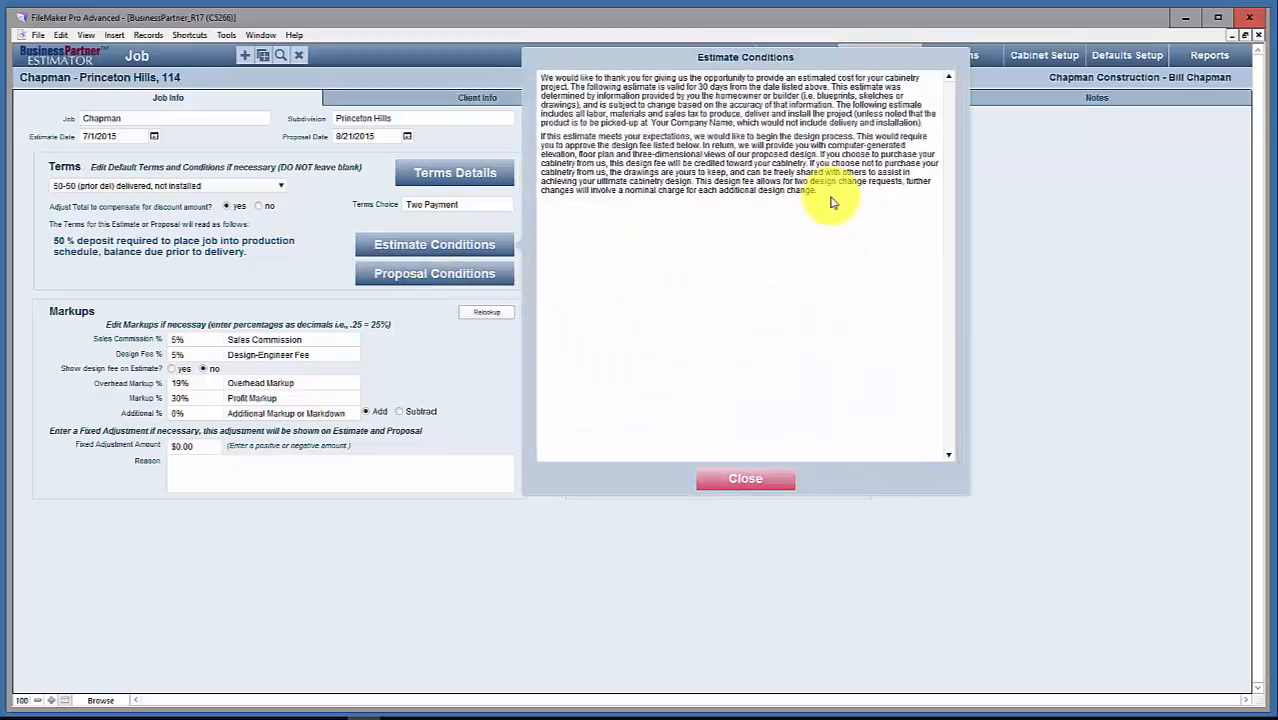
pyautogui.click(830, 200)
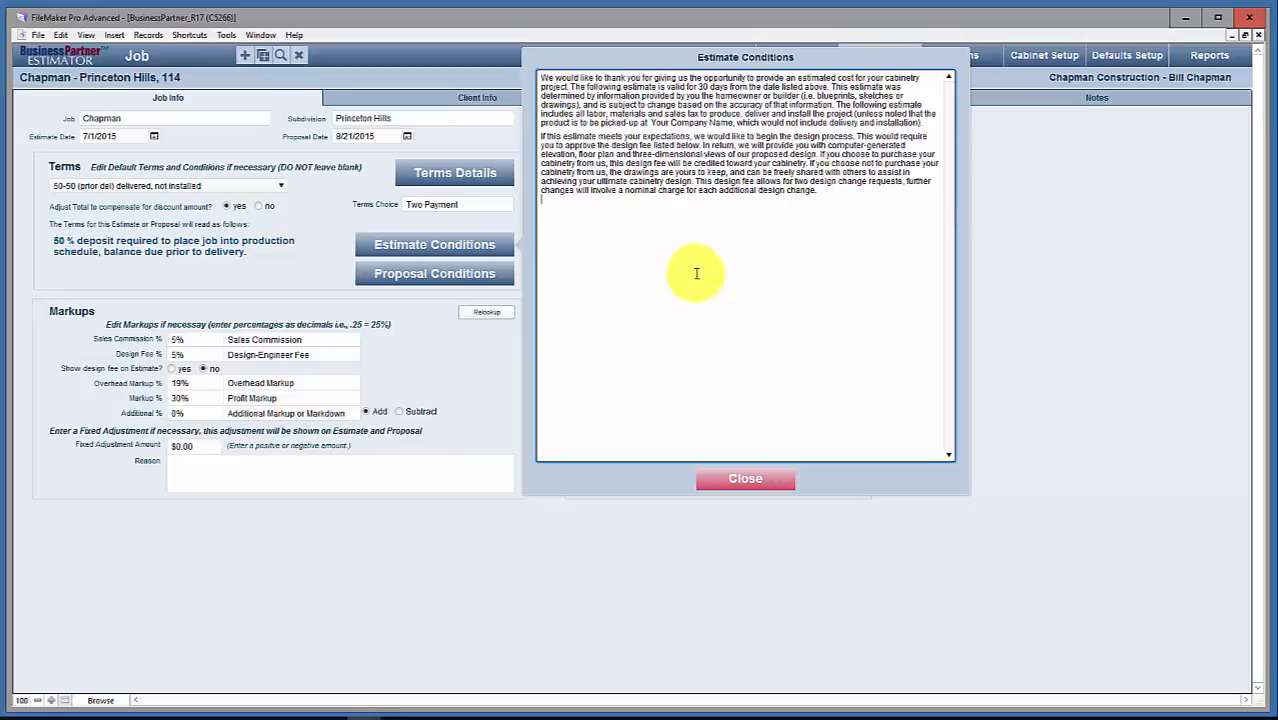
pyautogui.click(745, 479)
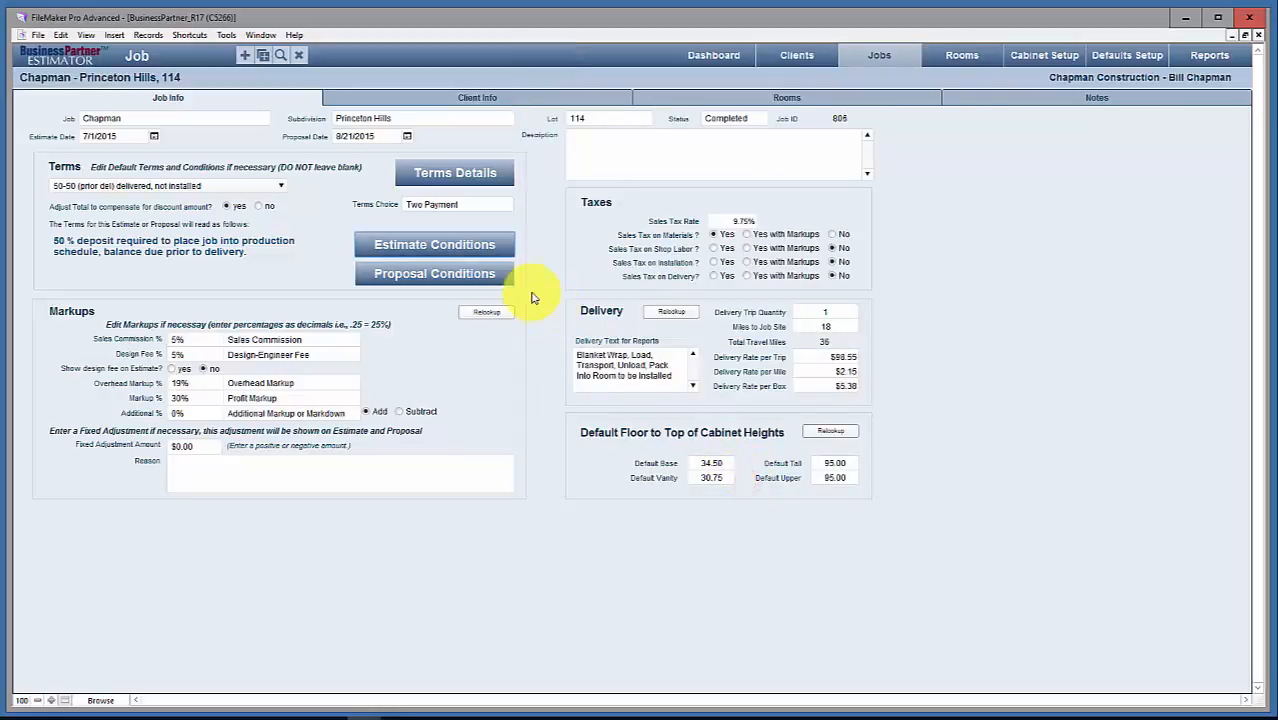
pyautogui.click(437, 279)
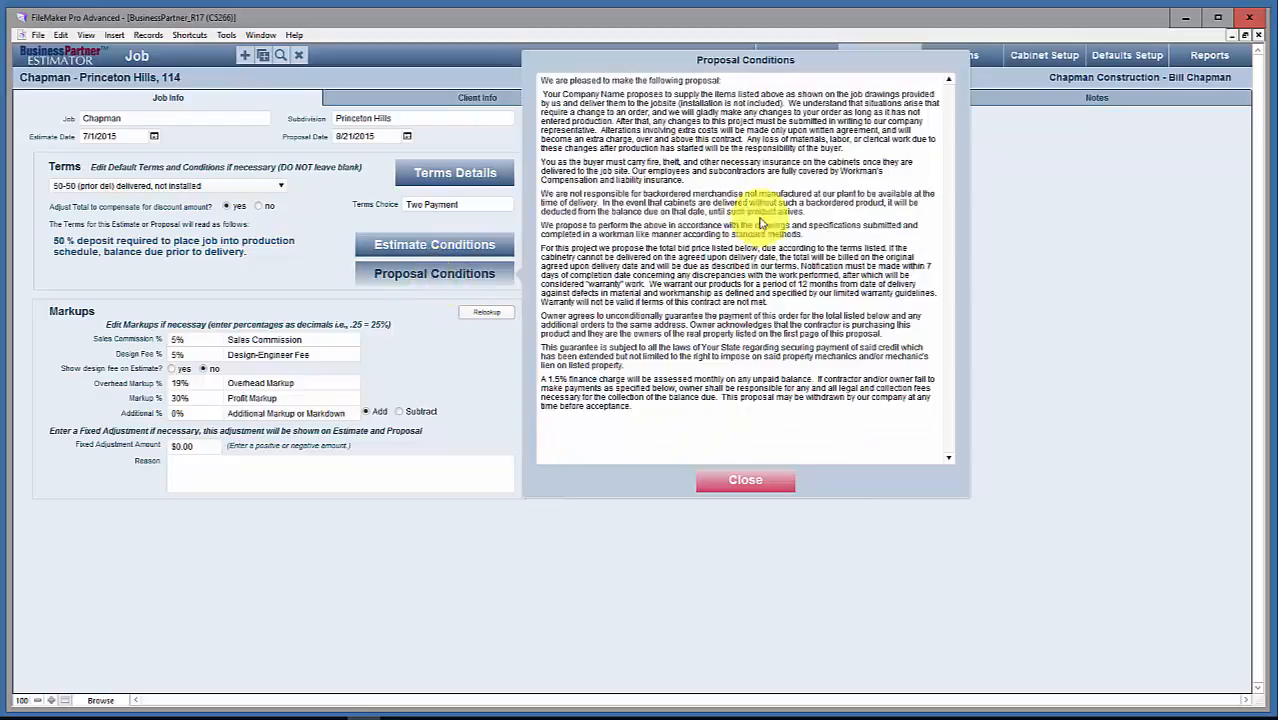
pyautogui.click(745, 484)
pyautogui.click(460, 246)
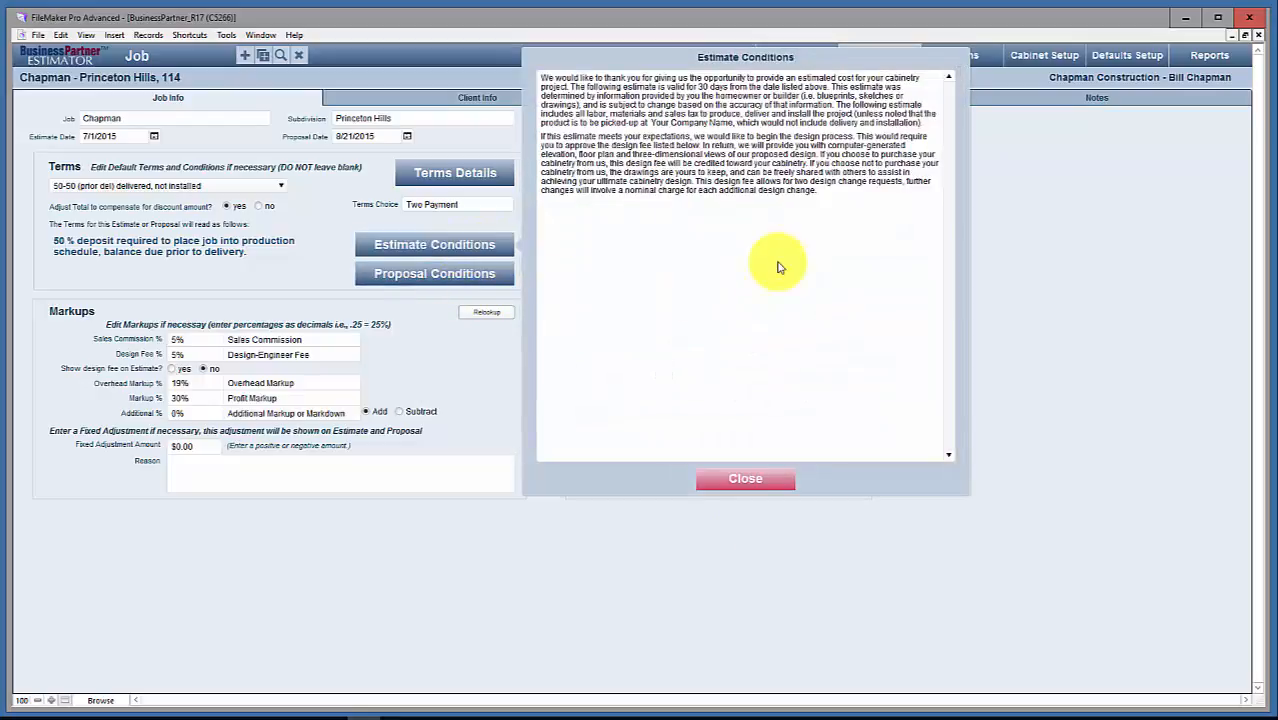
pyautogui.click(698, 249)
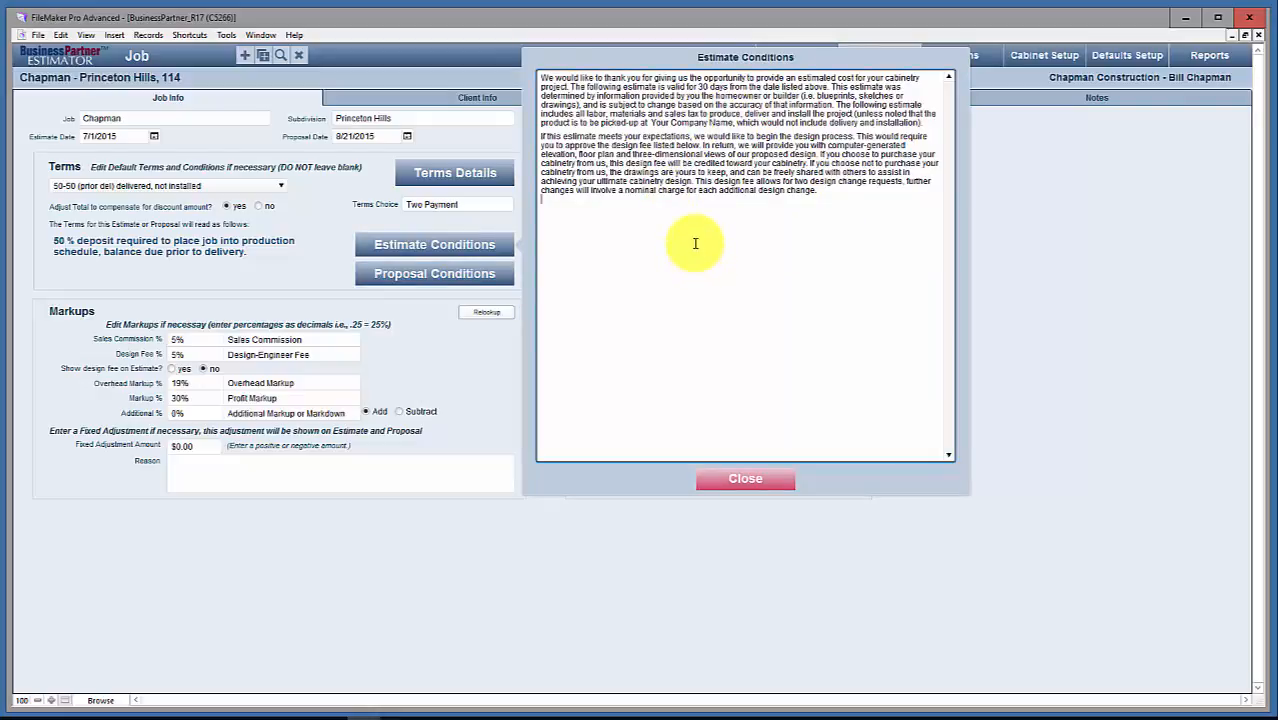
pyautogui.click(742, 478)
pyautogui.click(442, 270)
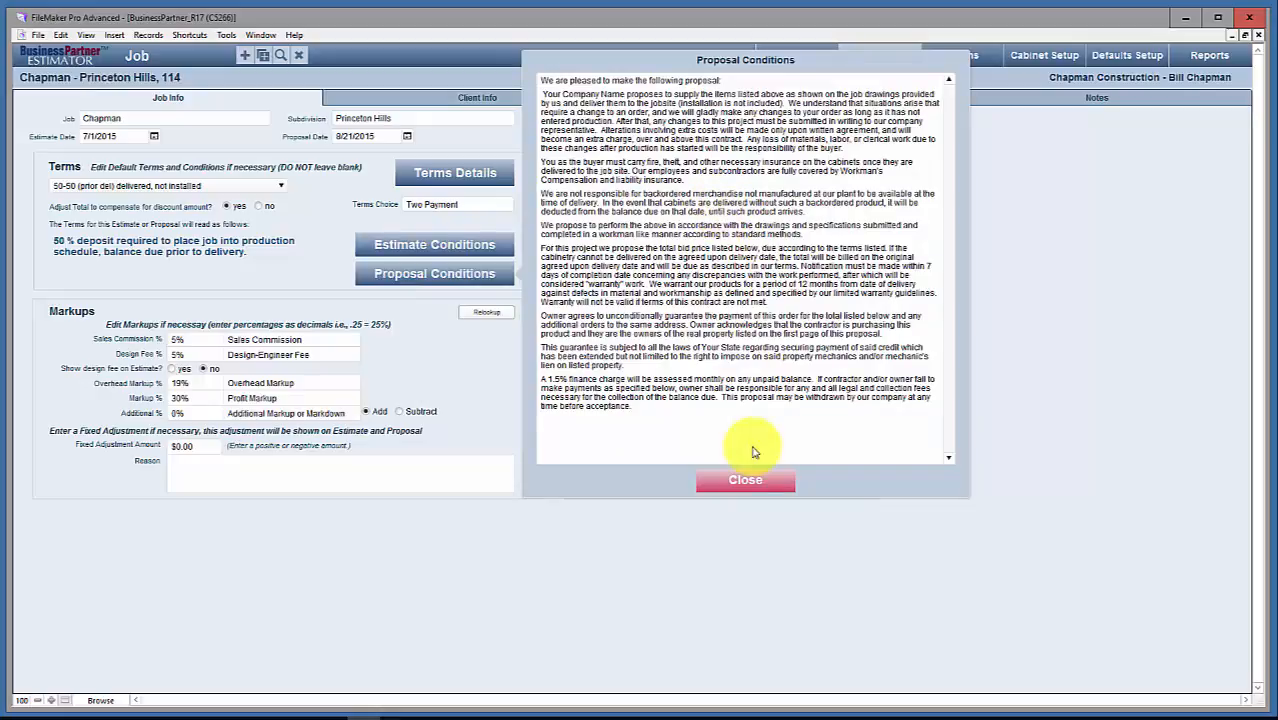
pyautogui.click(750, 479)
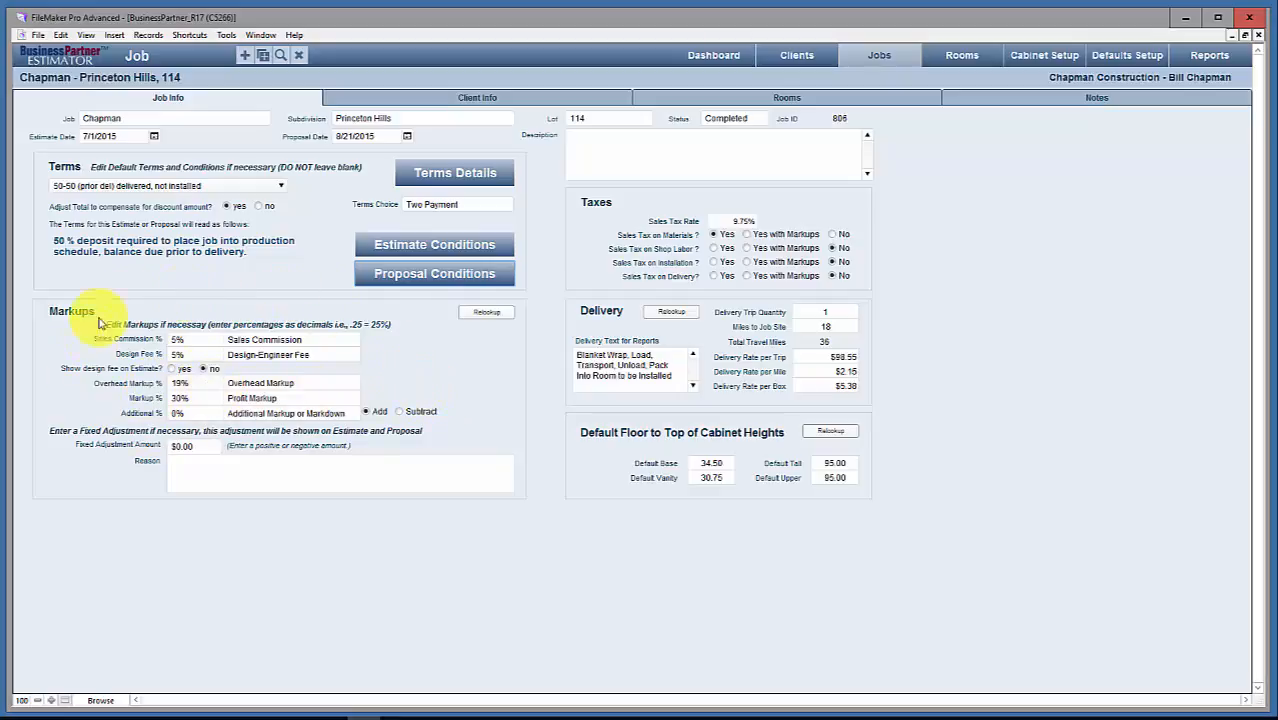
# Relookup the job's markups and select the Design Fee percentage for editing.
pyautogui.click(197, 346)
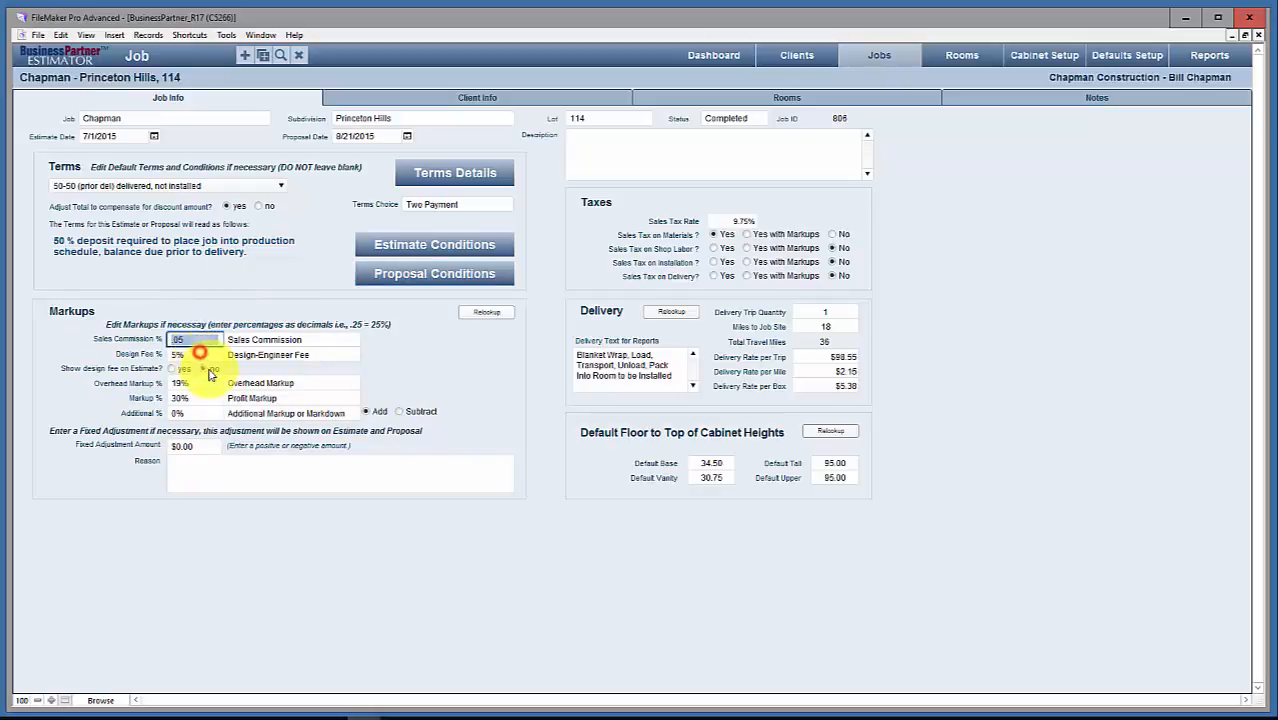
pyautogui.click(202, 385)
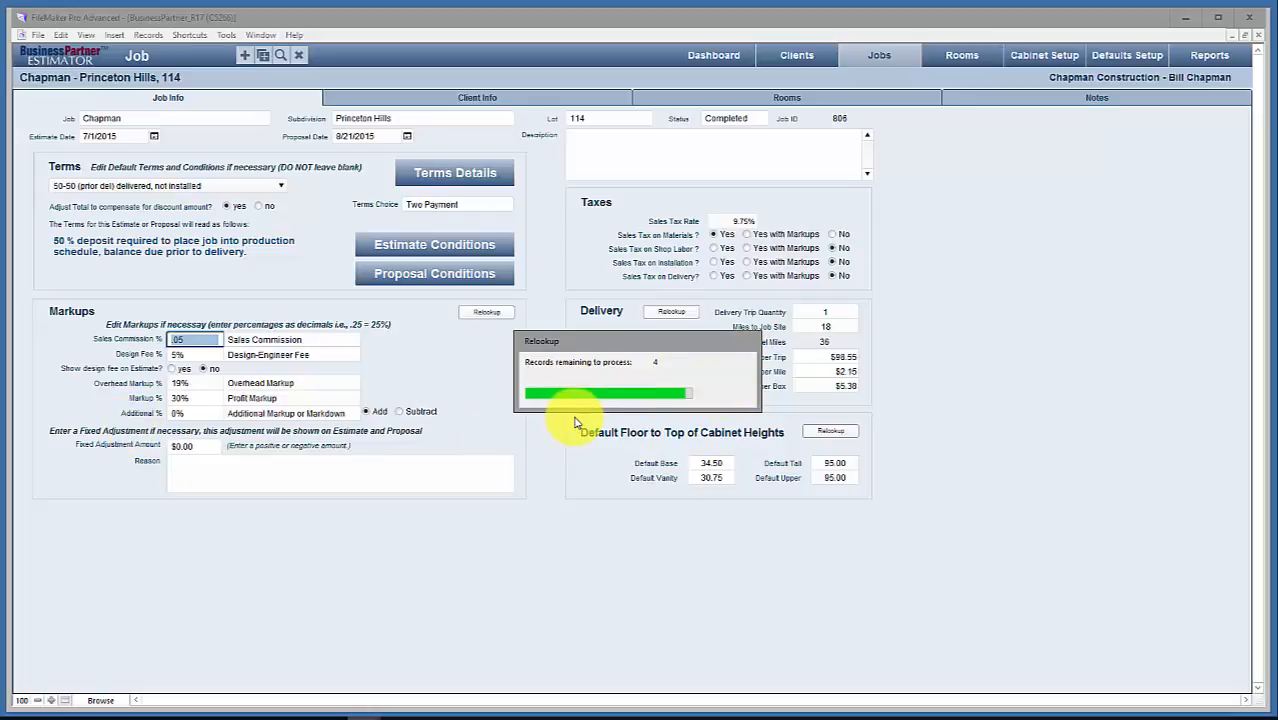
pyautogui.press('Tab')
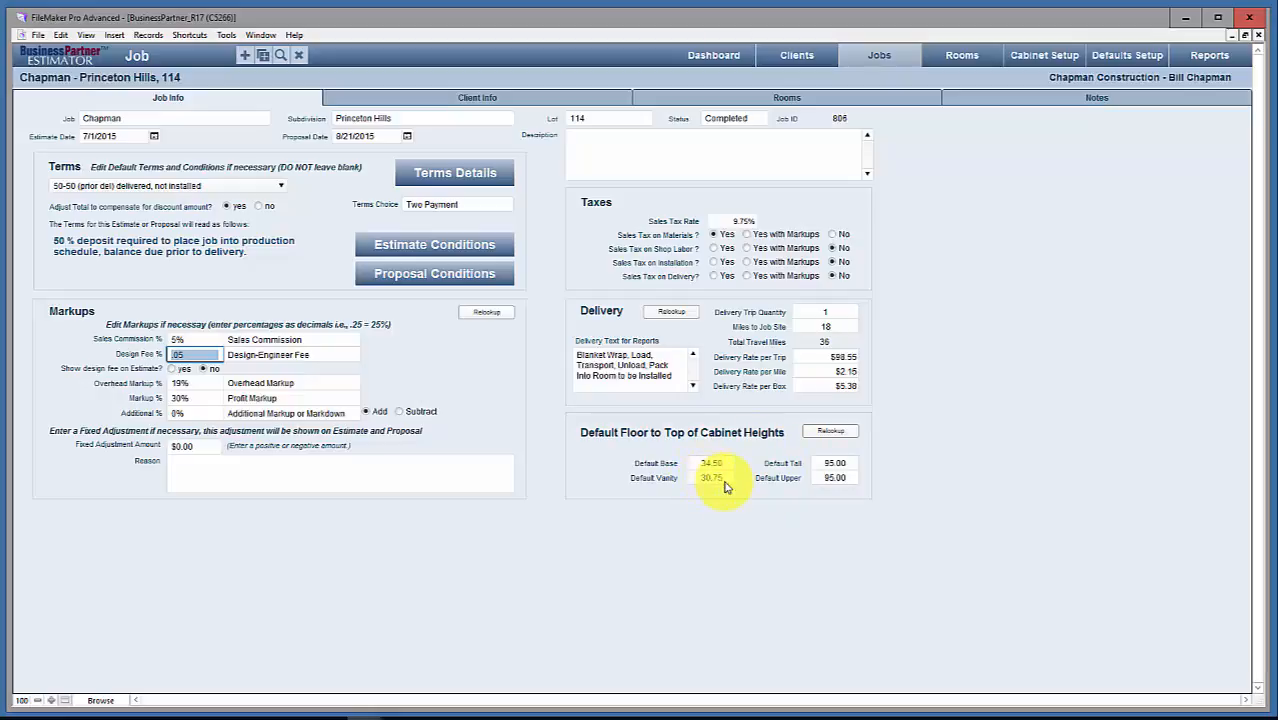
# View the job's client billing and shipping information and the Client Details popup.
pyautogui.click(498, 99)
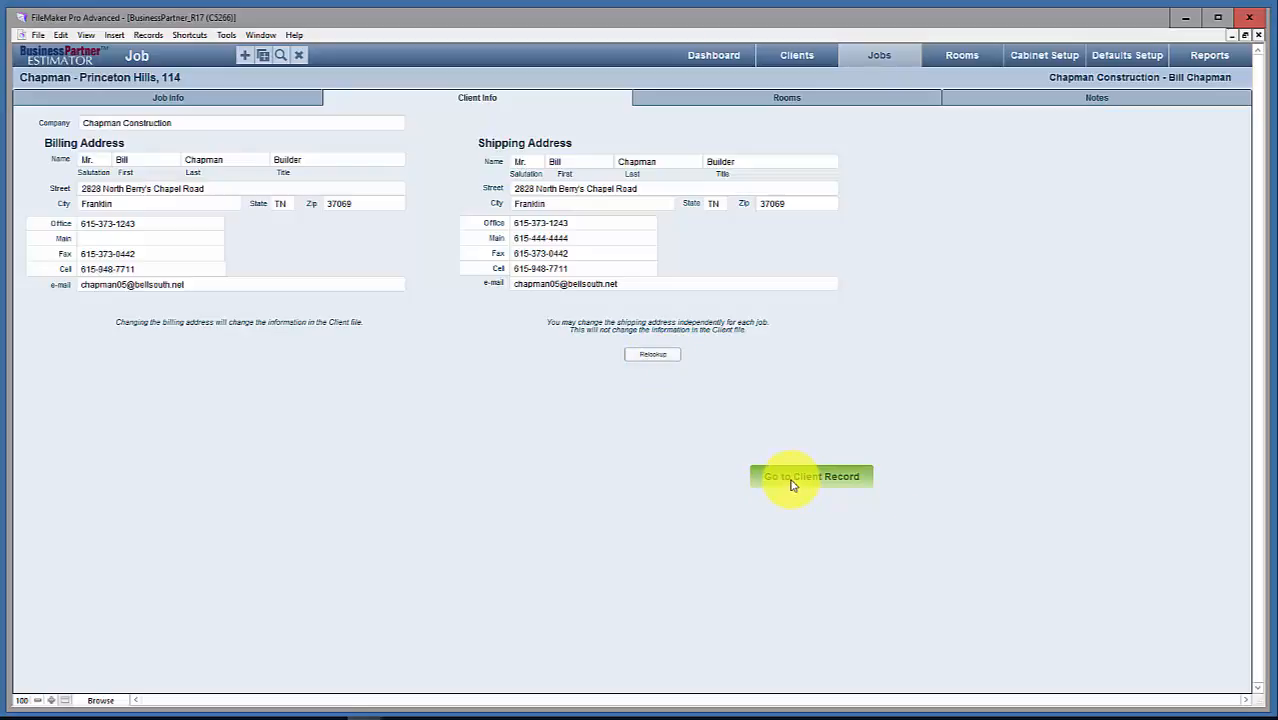
pyautogui.click(1106, 90)
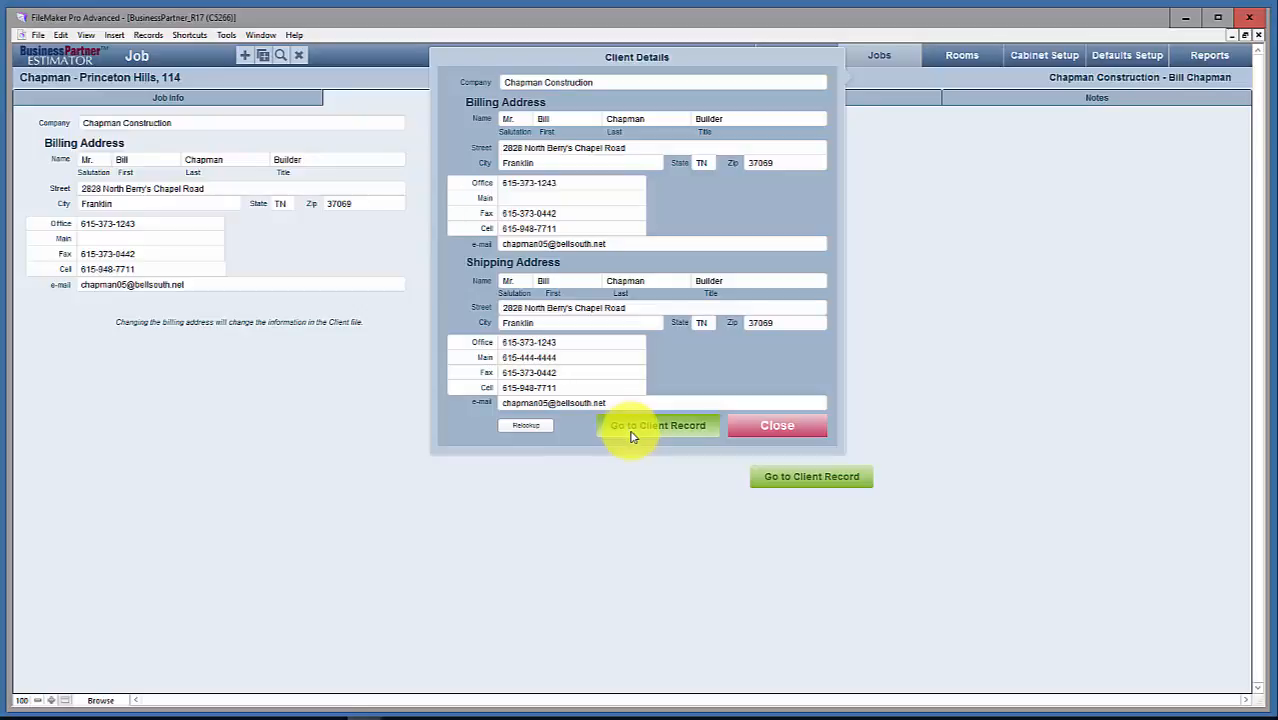
pyautogui.click(765, 428)
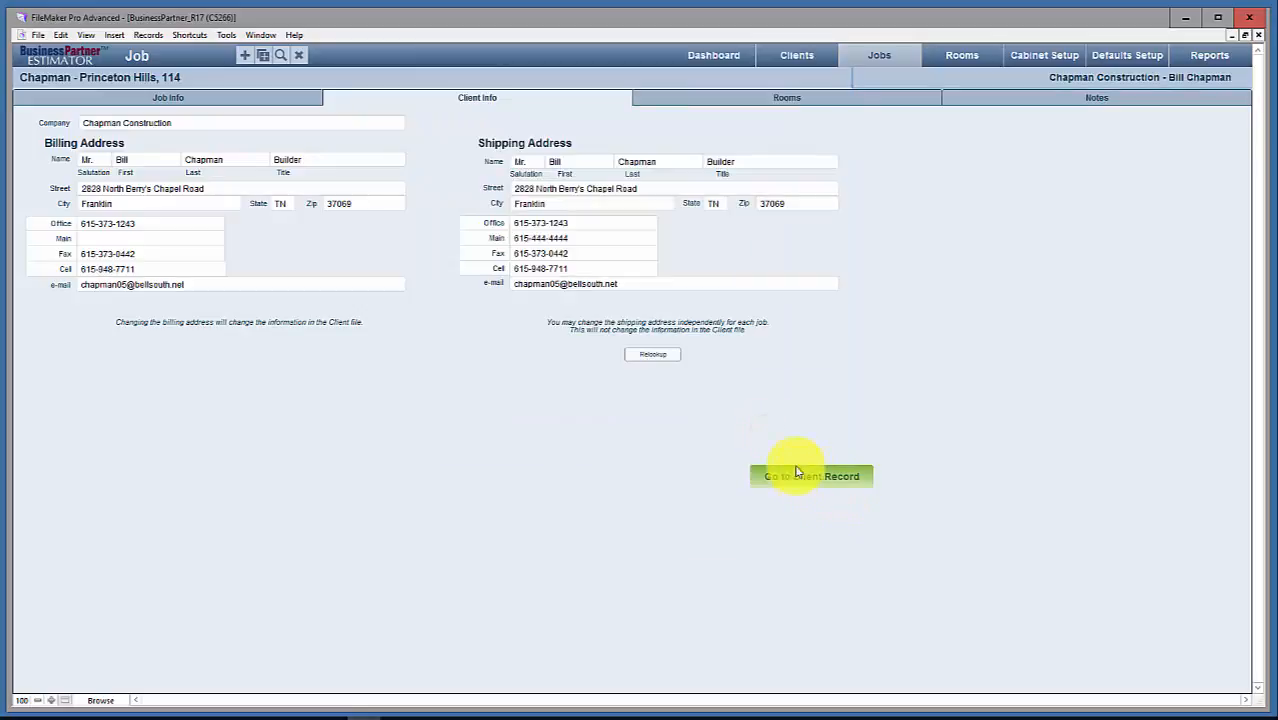
# Look through the job's rooms list and notes, and return to the general job information.
pyautogui.click(776, 99)
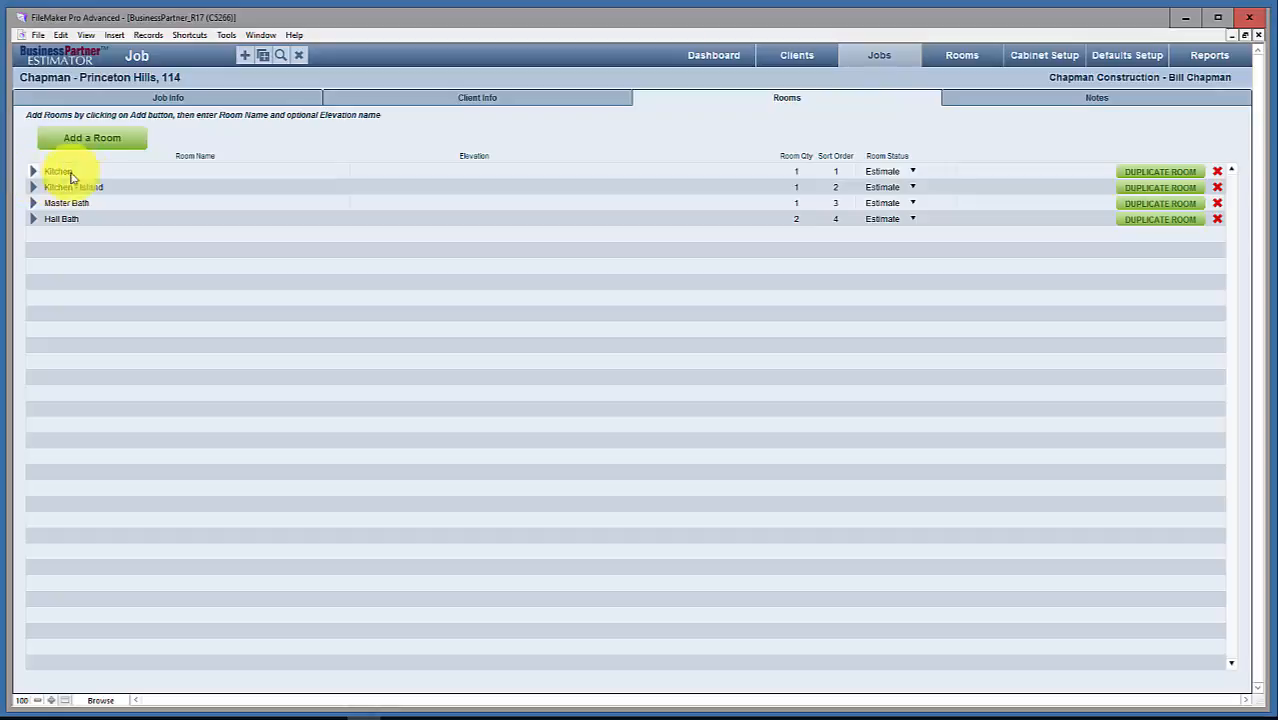
pyautogui.click(1052, 105)
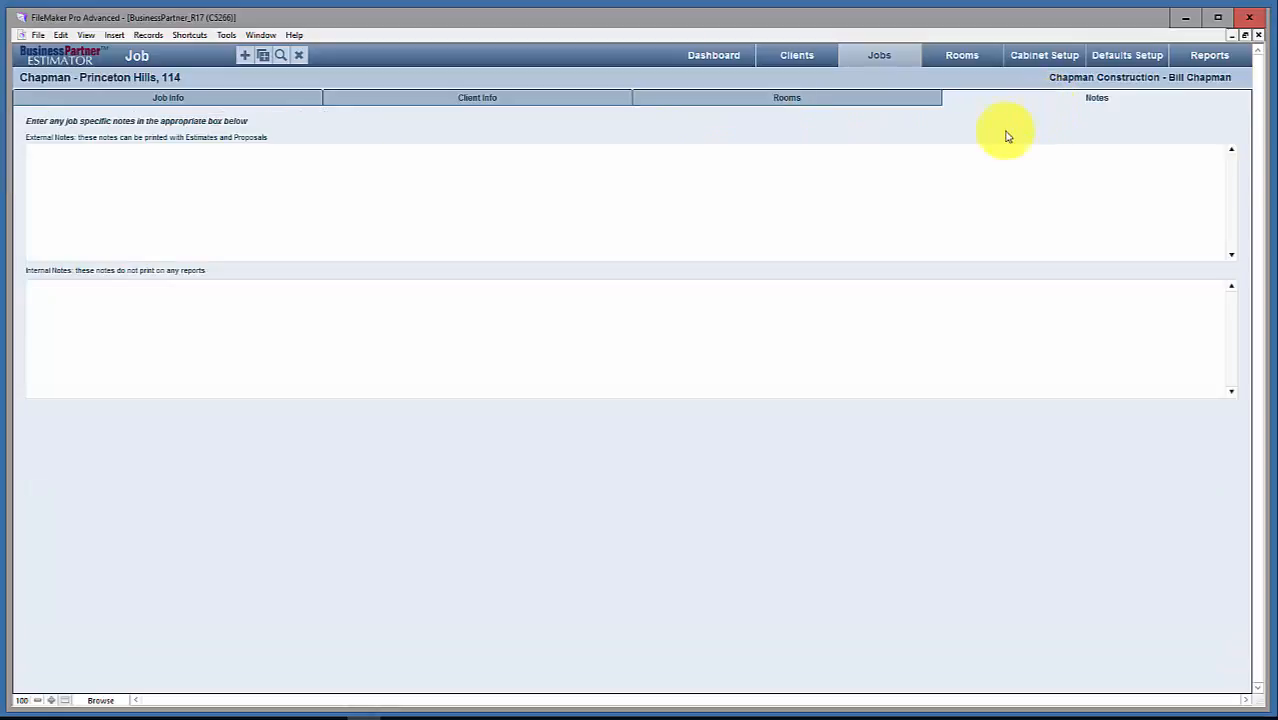
pyautogui.click(221, 100)
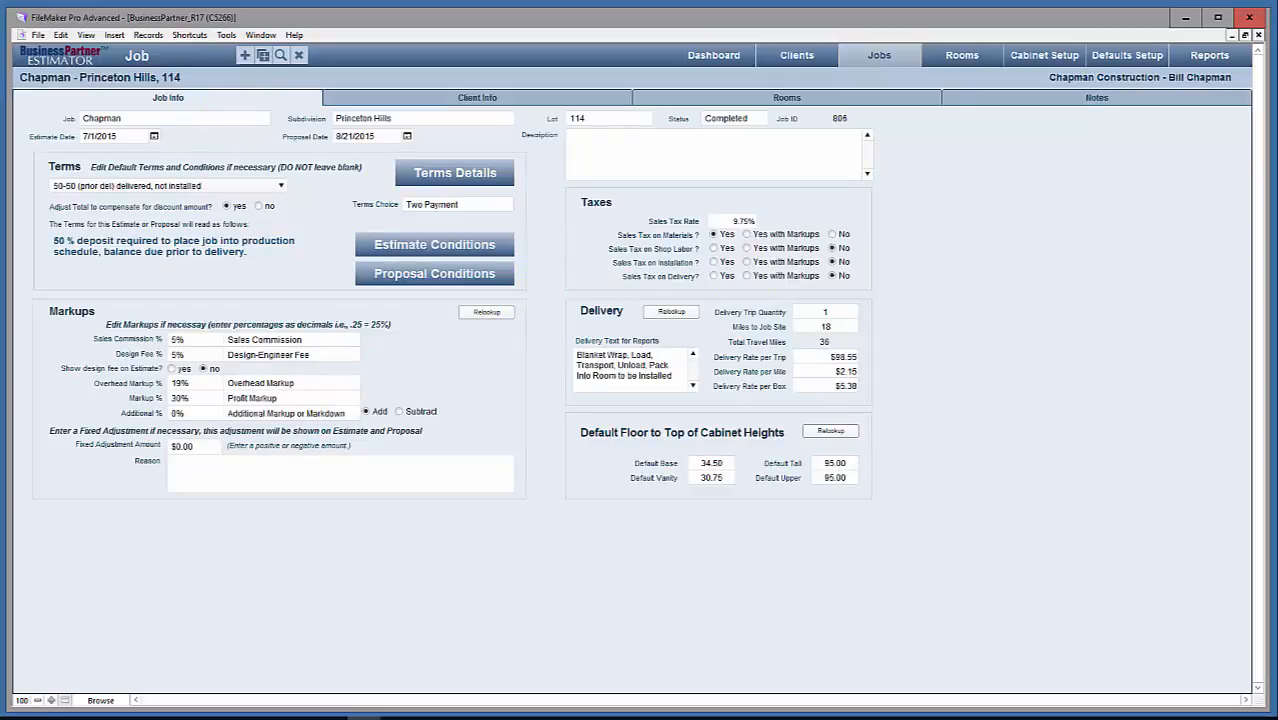
pyautogui.click(330, 718)
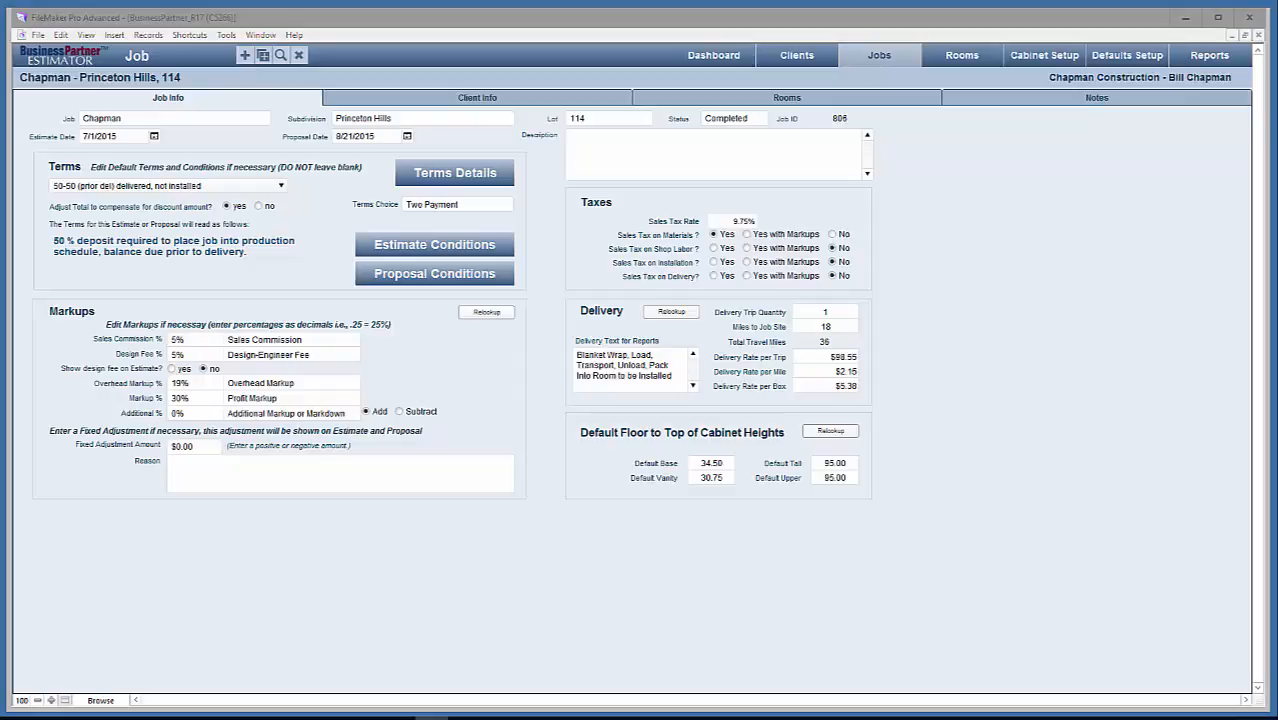